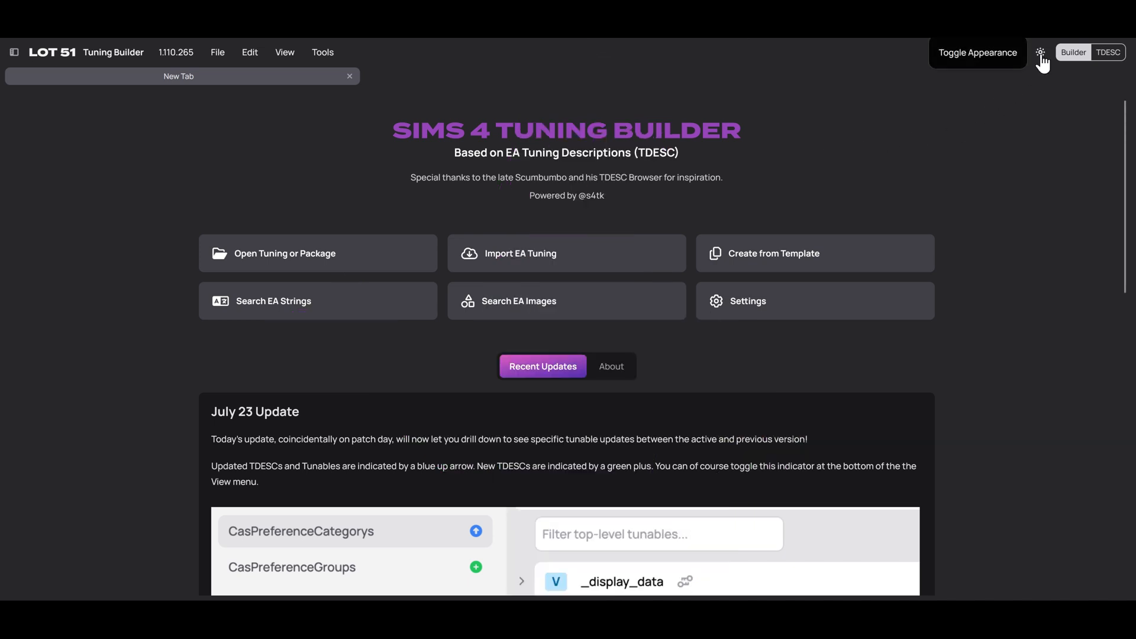
- Toggle the interface appearance and restore the dark theme
click(1041, 54)
click(1041, 54)
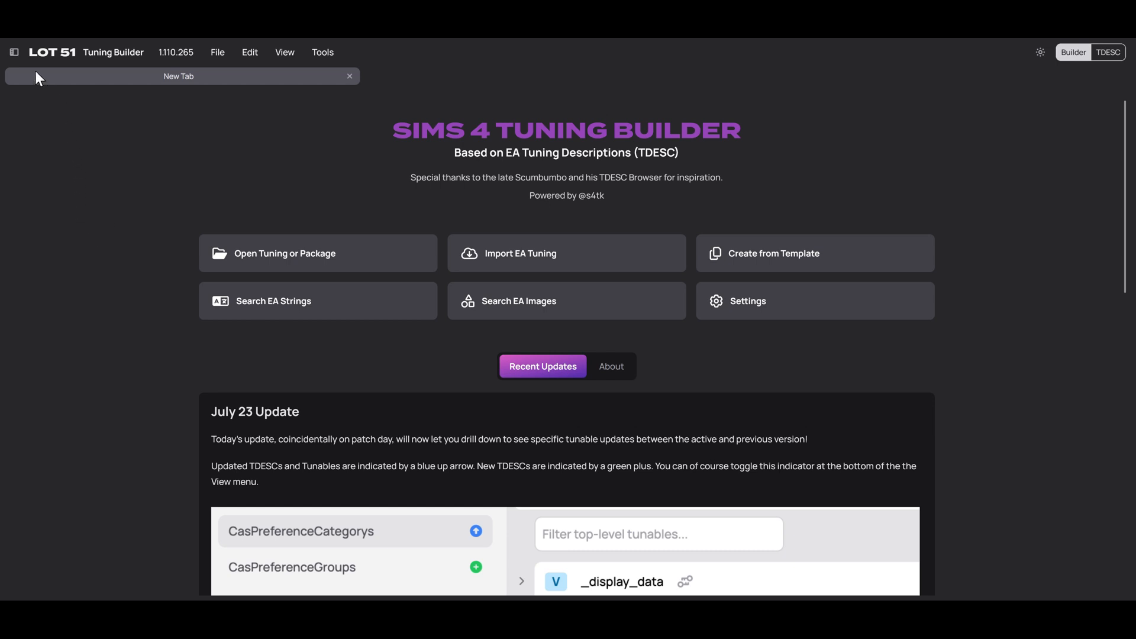
- Show the class sidebar and look through the tuning classes inside the Buffs and Contrib groups, collapsing each again
click(13, 52)
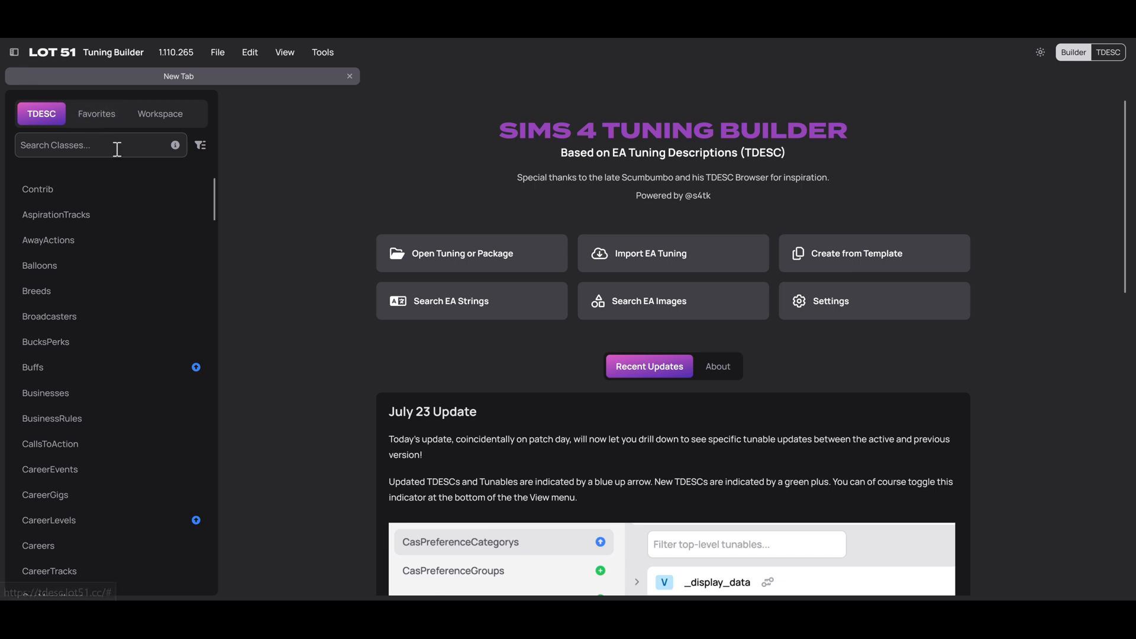
click(91, 373)
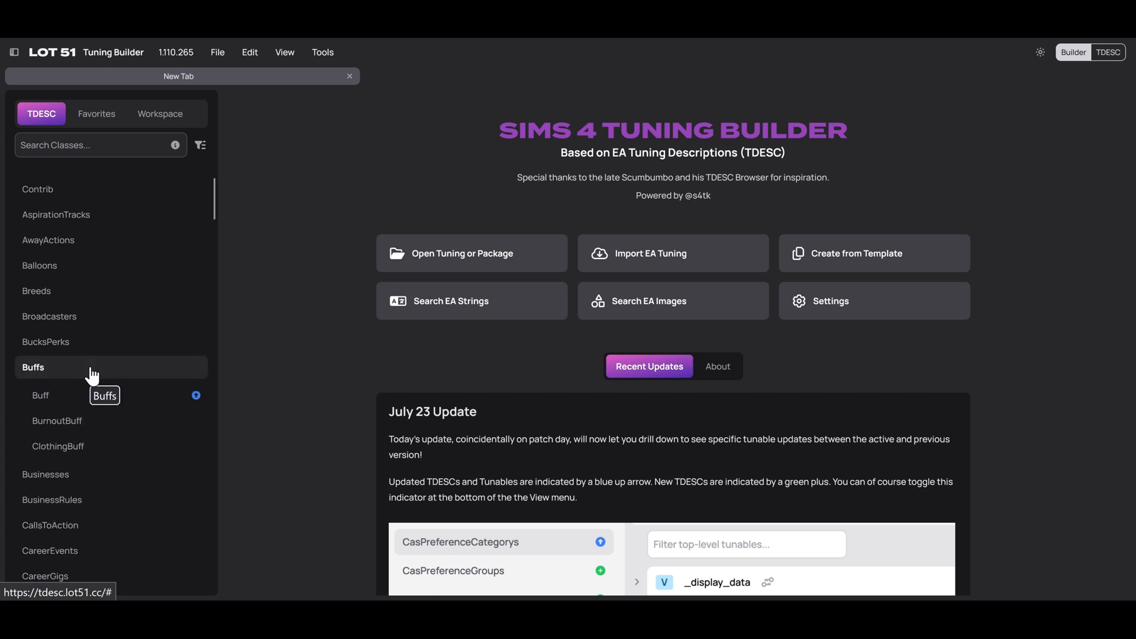
click(92, 374)
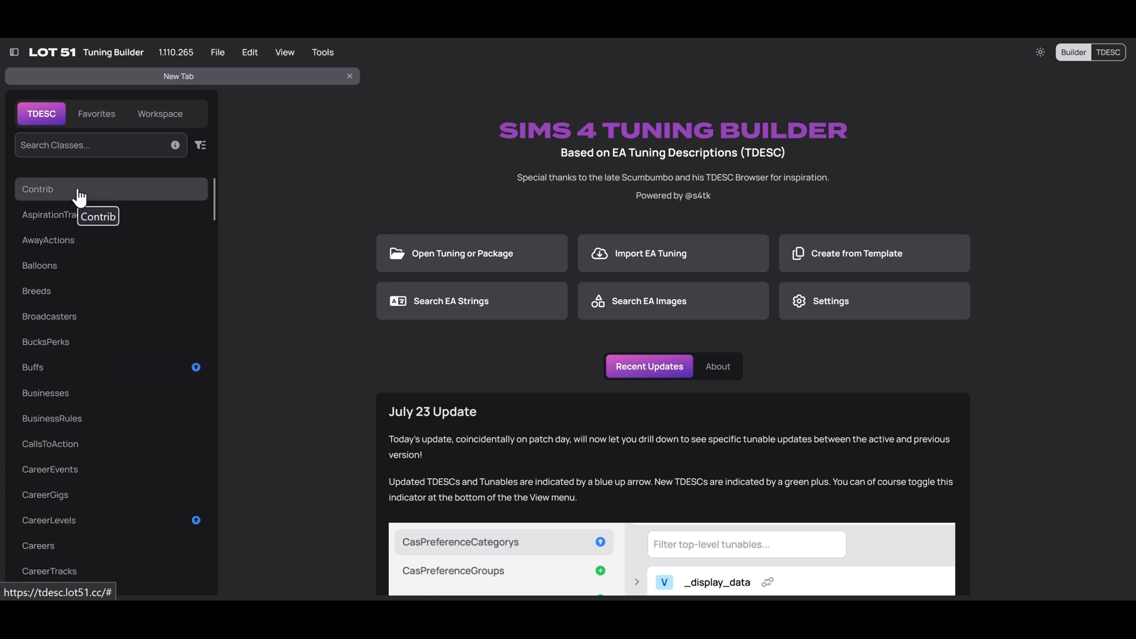
click(79, 196)
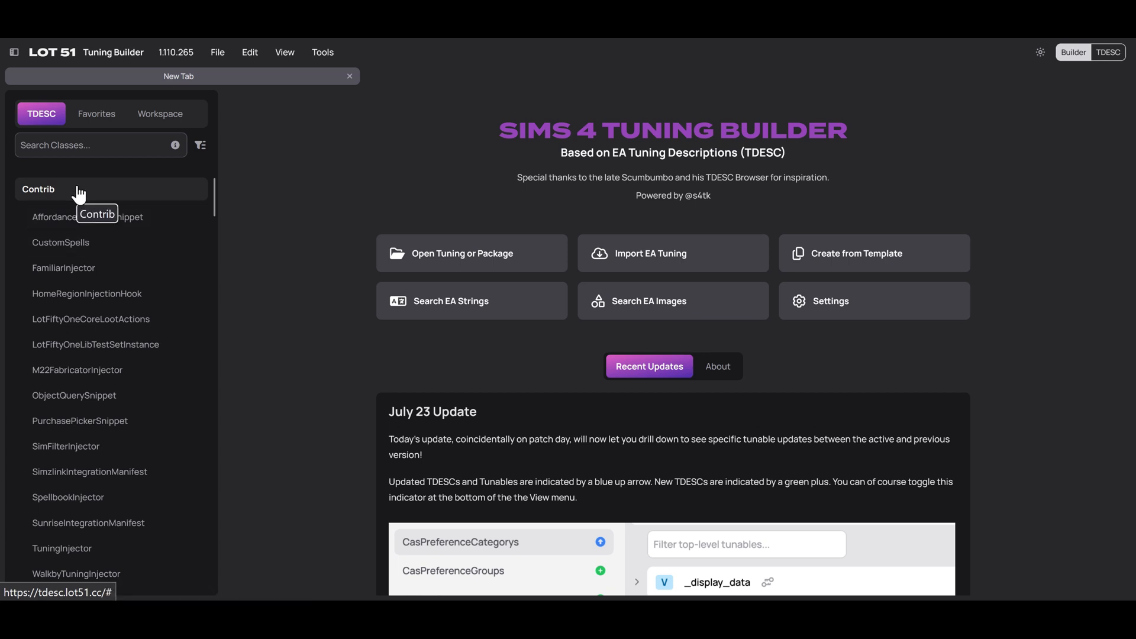
click(78, 194)
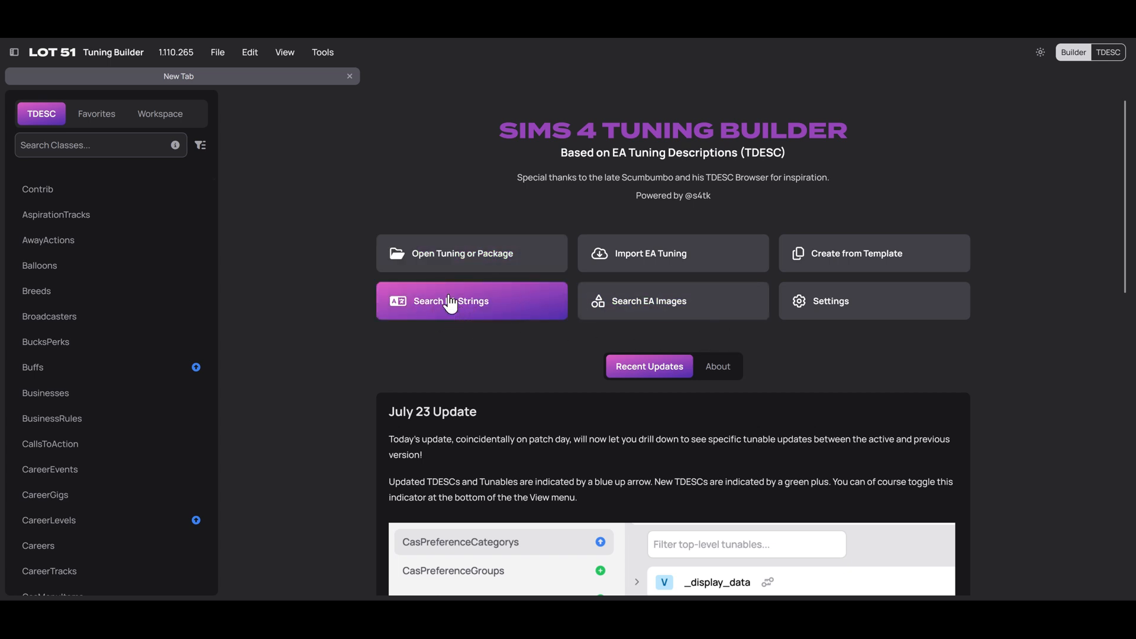
- Open Waffle_Meet_Coworkers_Automatically.package and show its tuning files in the sidebar's workspace
click(454, 268)
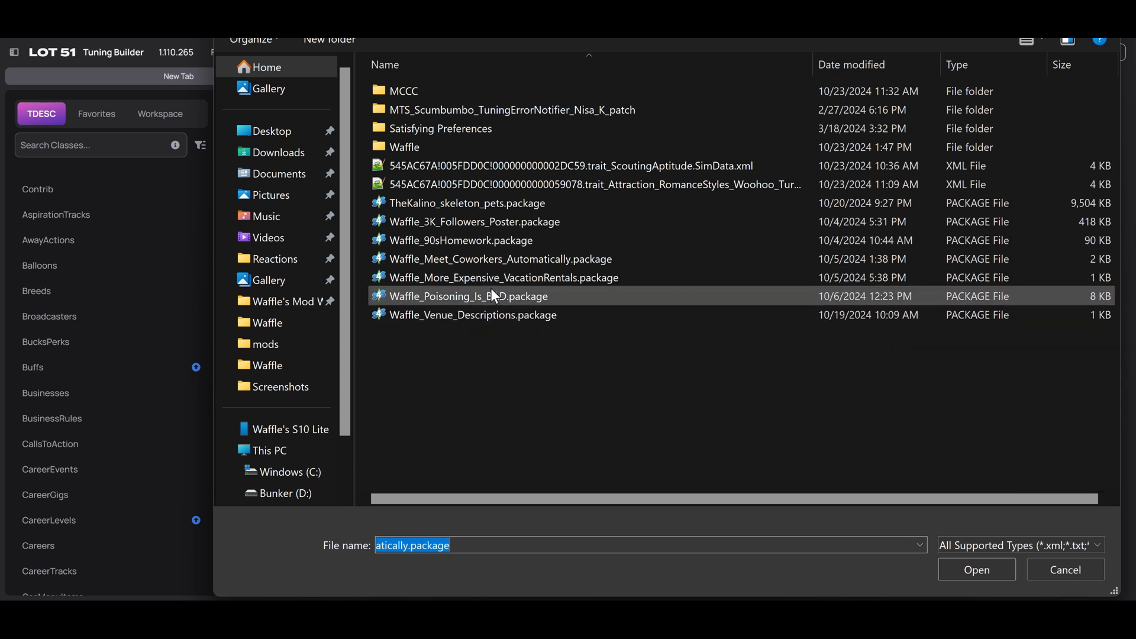
double_click(492, 258)
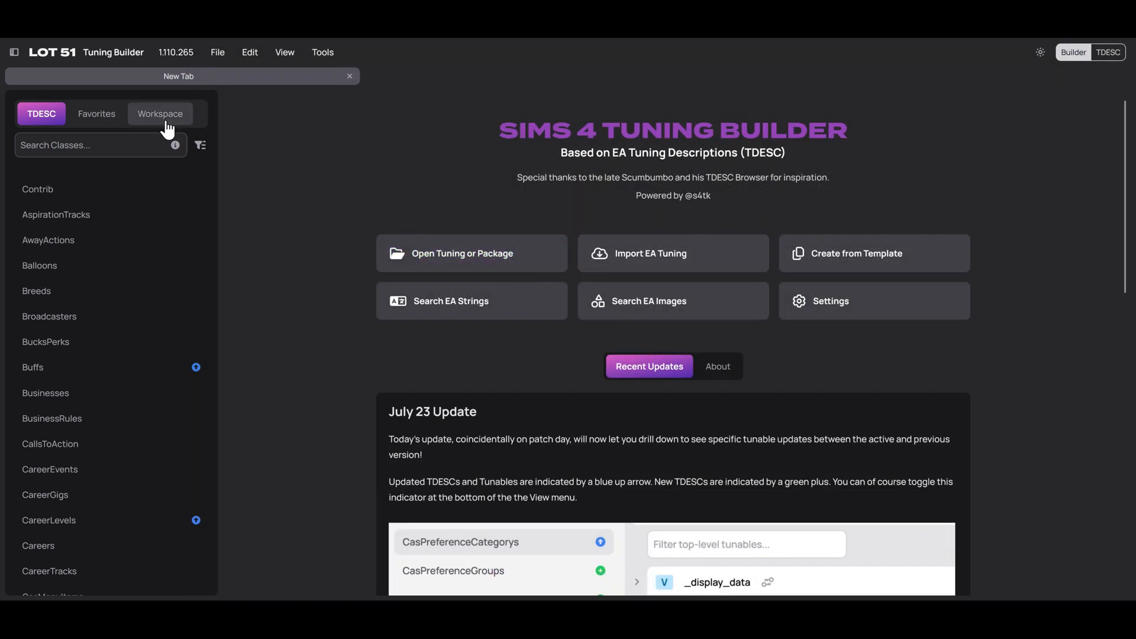
click(167, 126)
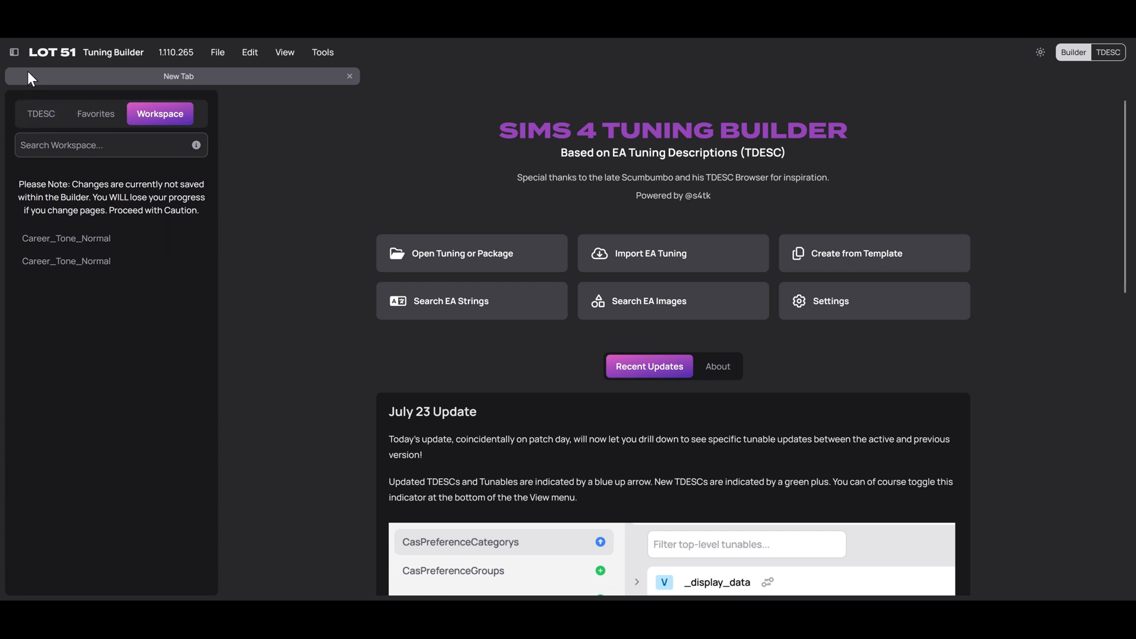
click(13, 54)
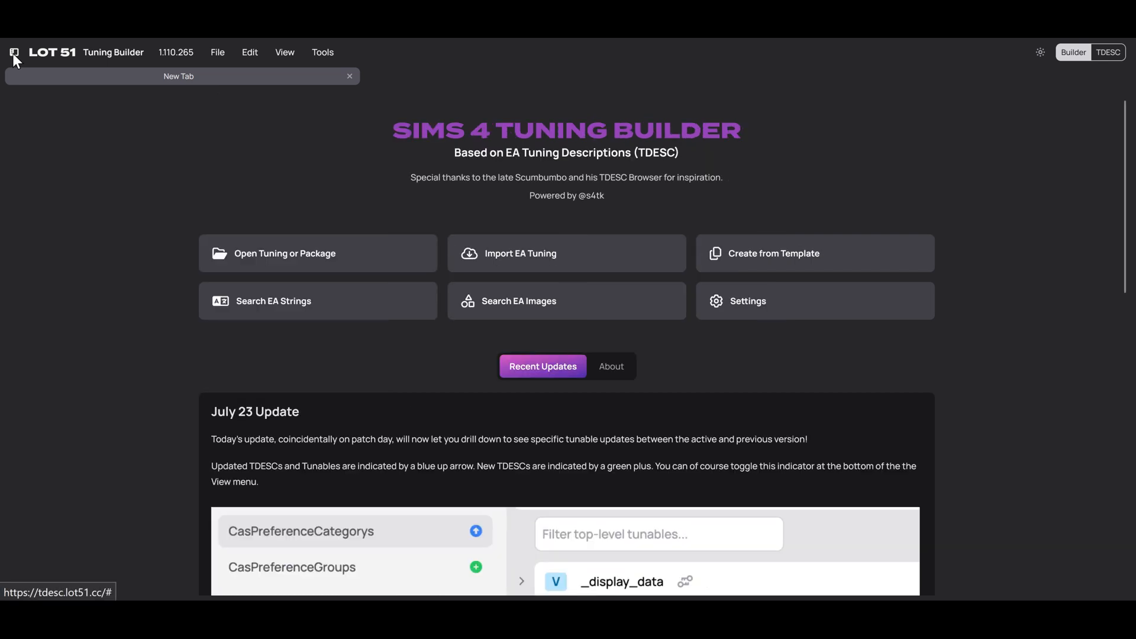
click(13, 53)
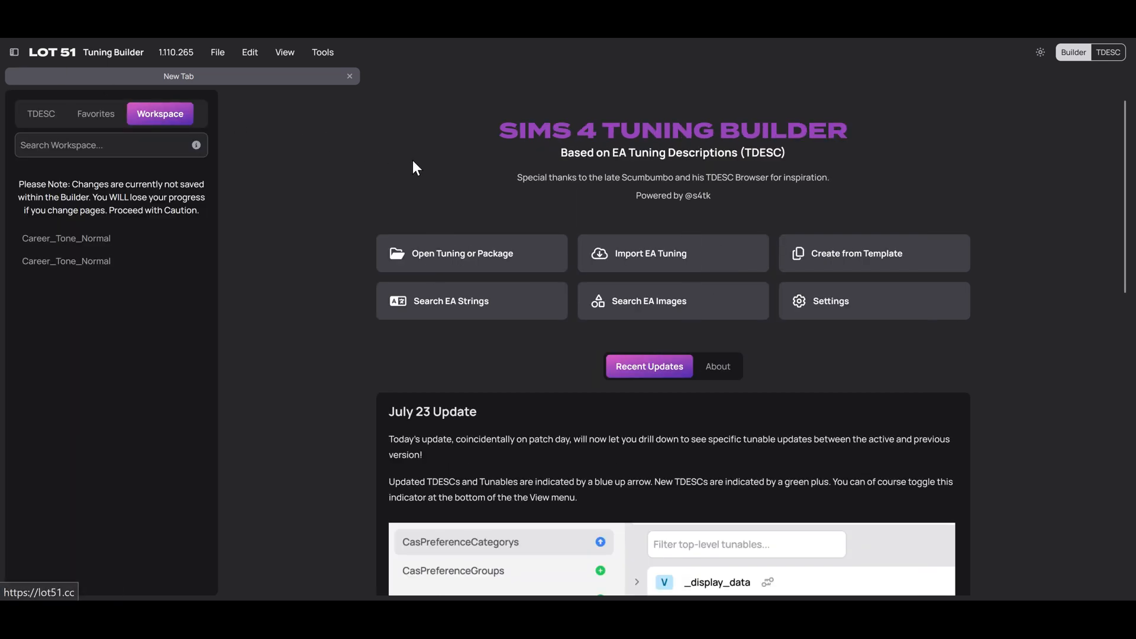
- Start an EA tuning import and look through the available type and pack filters
click(655, 264)
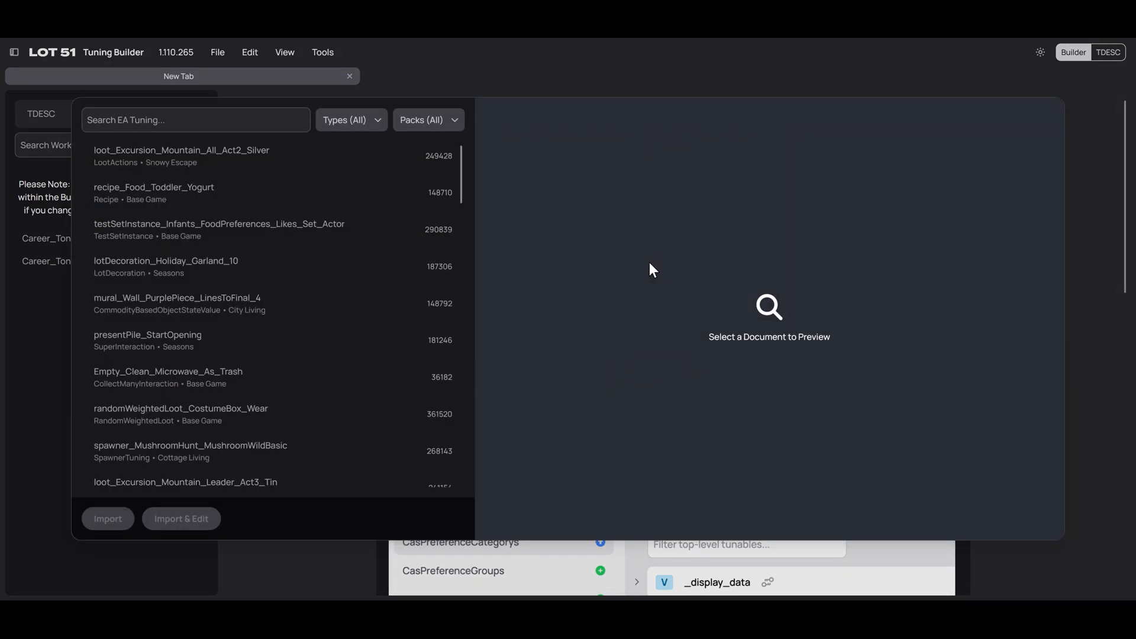
click(349, 124)
click(352, 120)
click(417, 129)
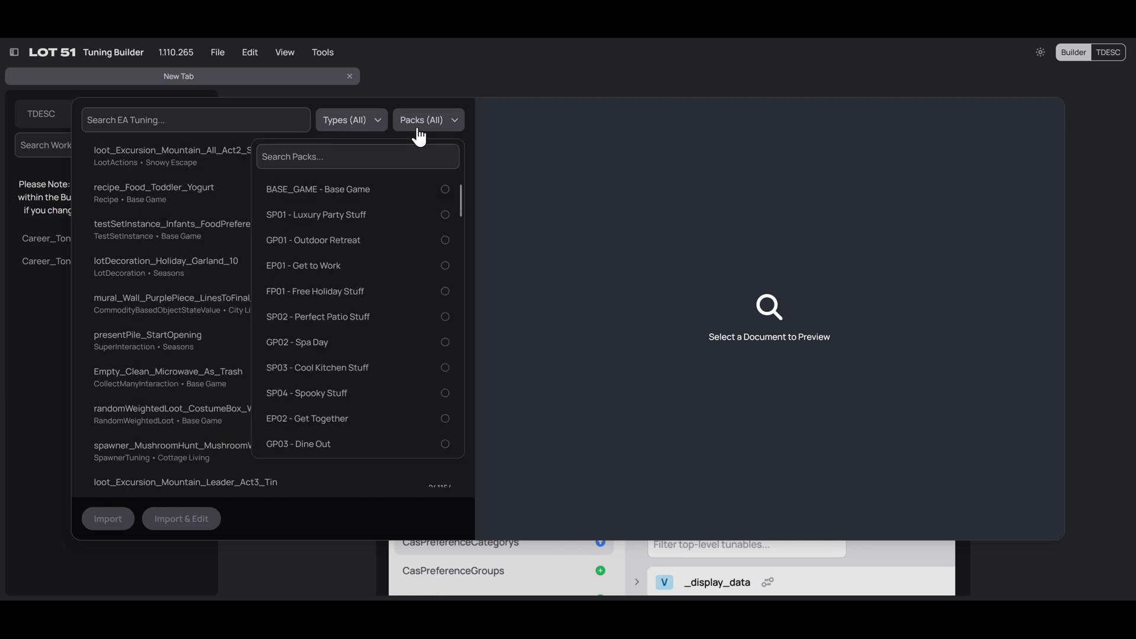
click(418, 129)
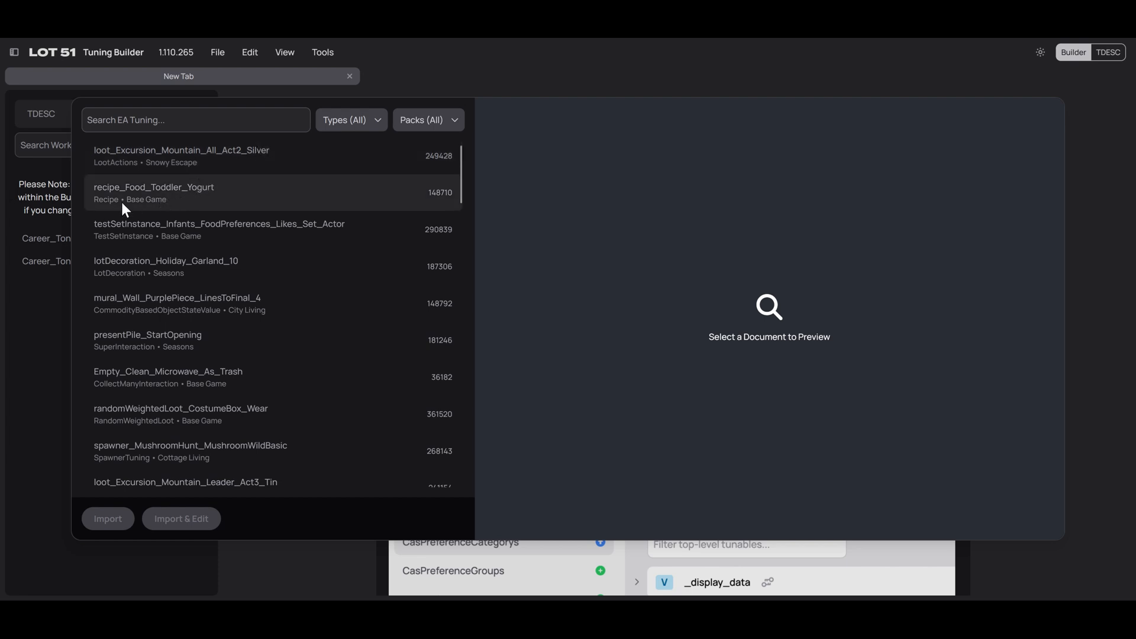
- Search the EA tuning for "cat AND buff" and import buff_Food_FreshCatch, keeping the import dialog open
click(146, 124)
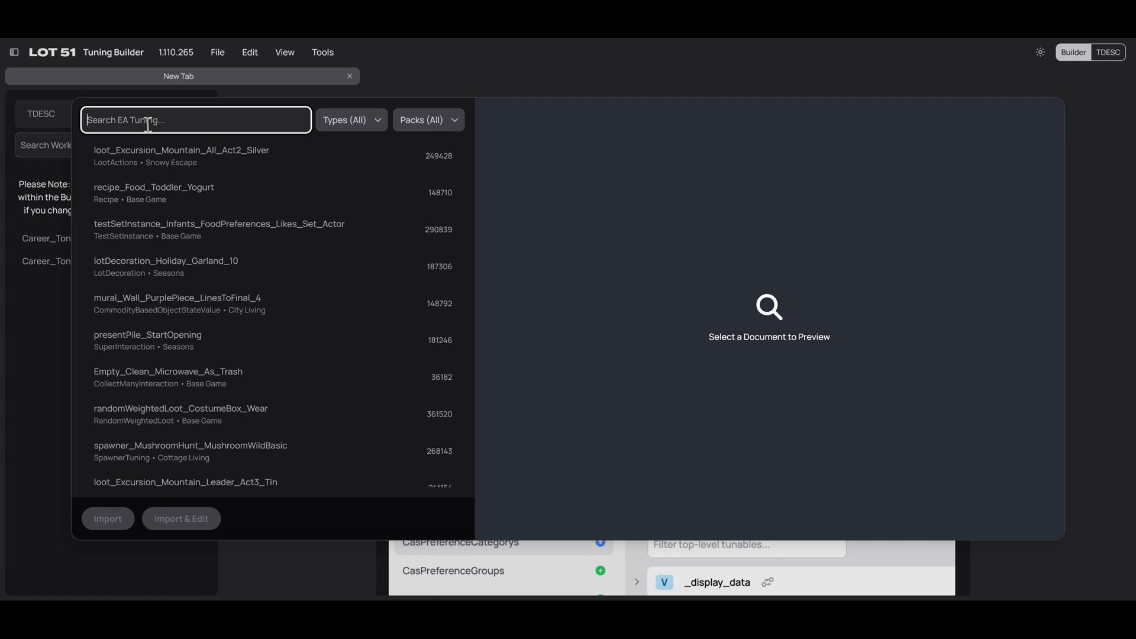
text(cat AND )
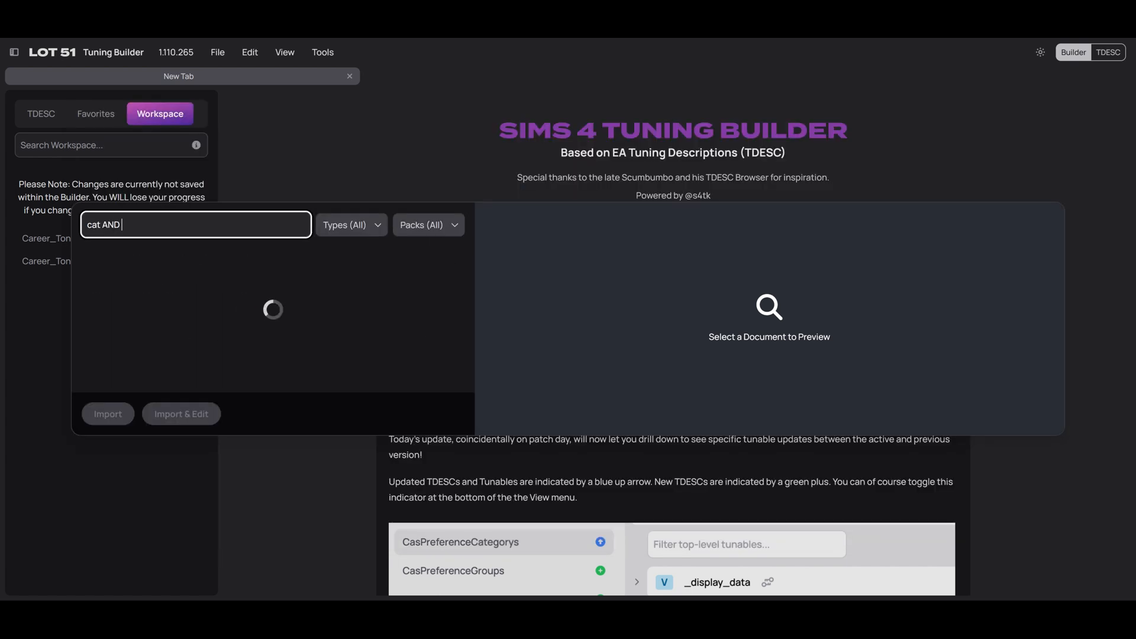
text(buff)
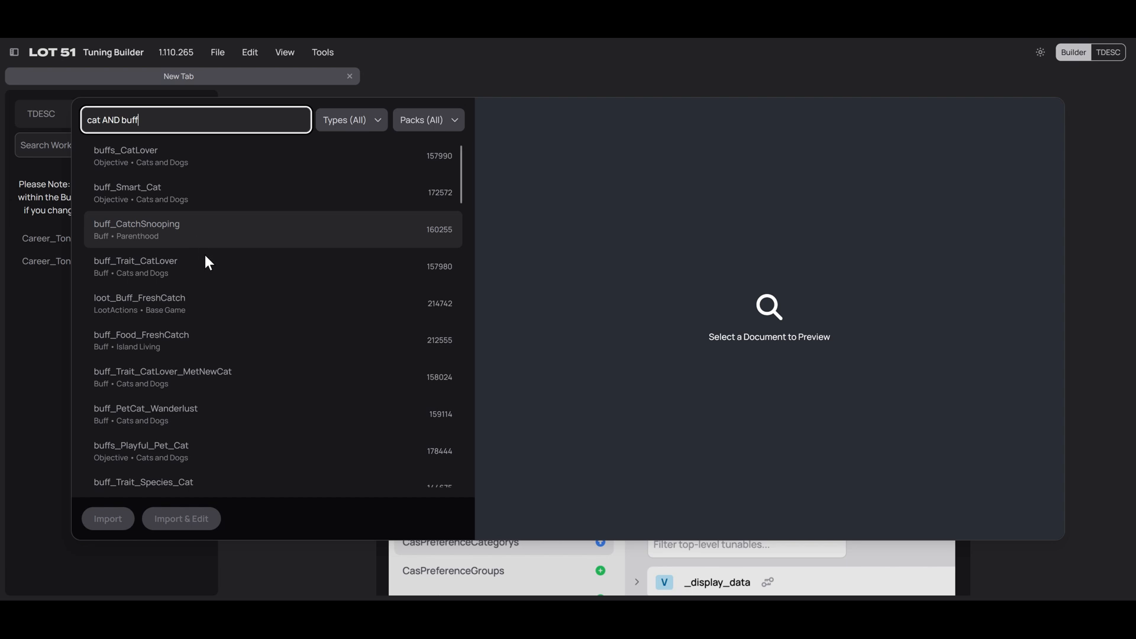
click(223, 332)
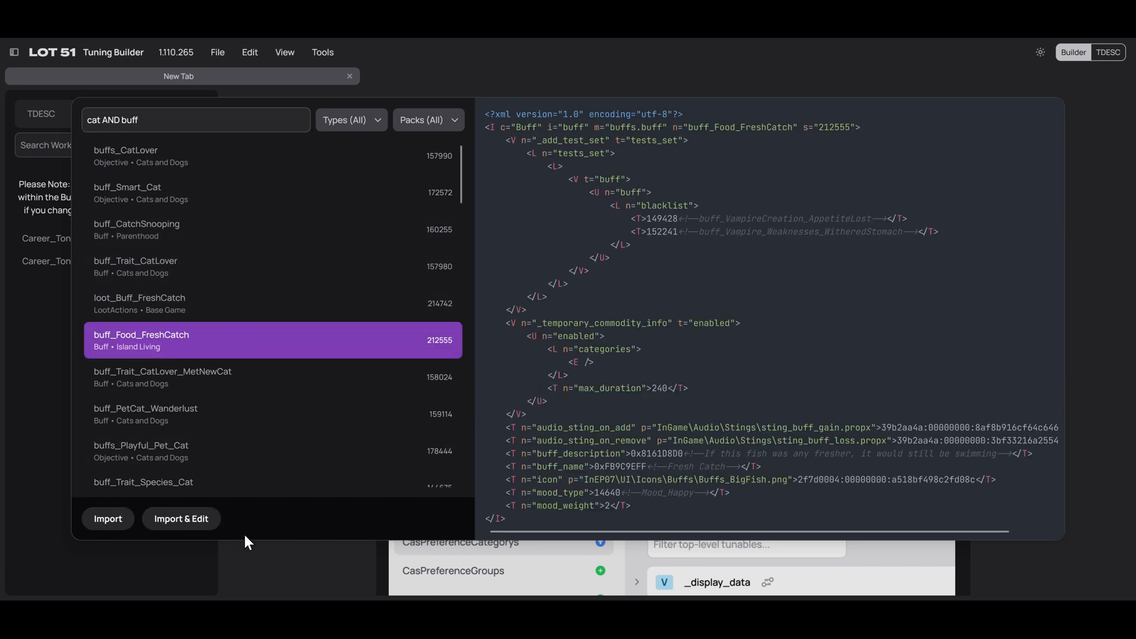
click(98, 530)
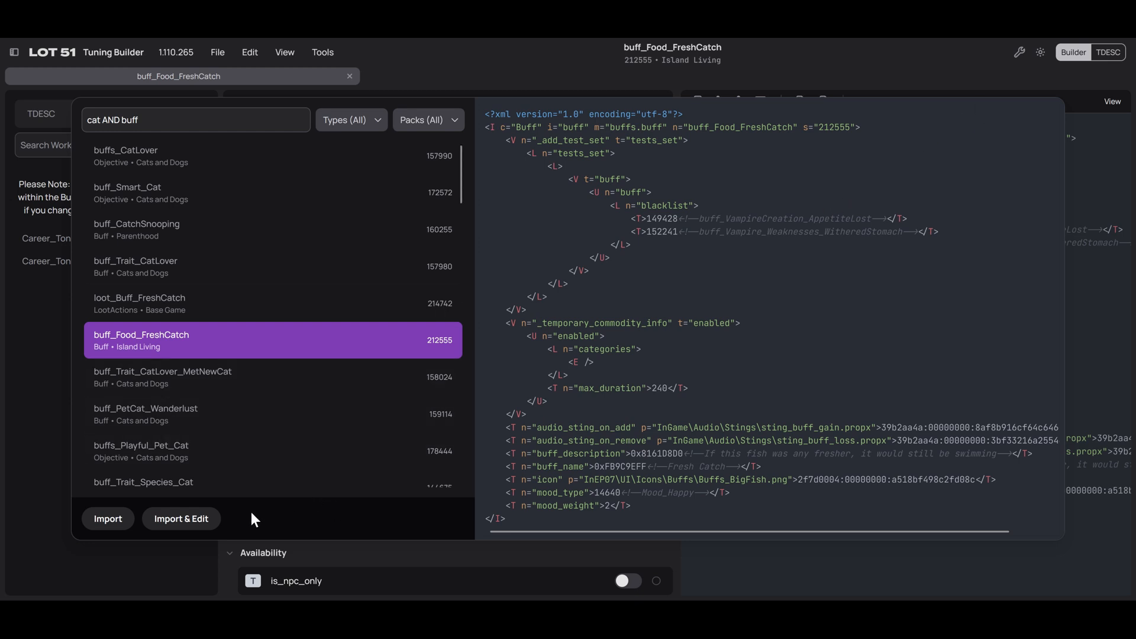
- Import buff_PetCat_Wanderlust and open it for editing
click(236, 410)
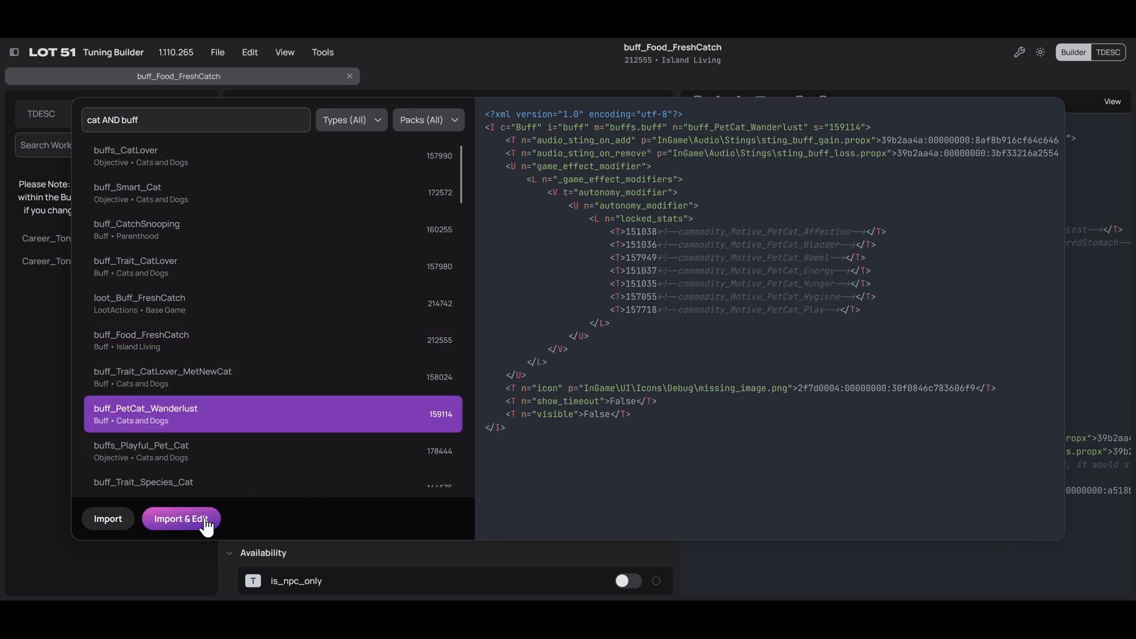
click(207, 521)
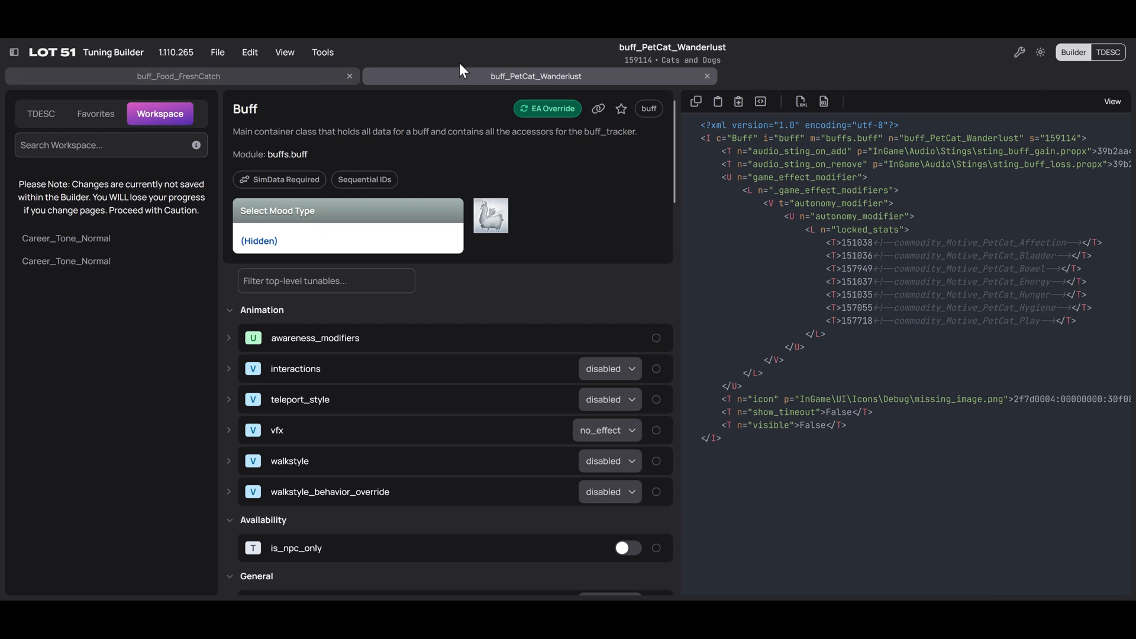
- View the imported buff_Food_FreshCatch and buff_PetCat_Wanderlust in turn, and check which tab actions are offered for buff_PetCat_Wanderlust
click(292, 75)
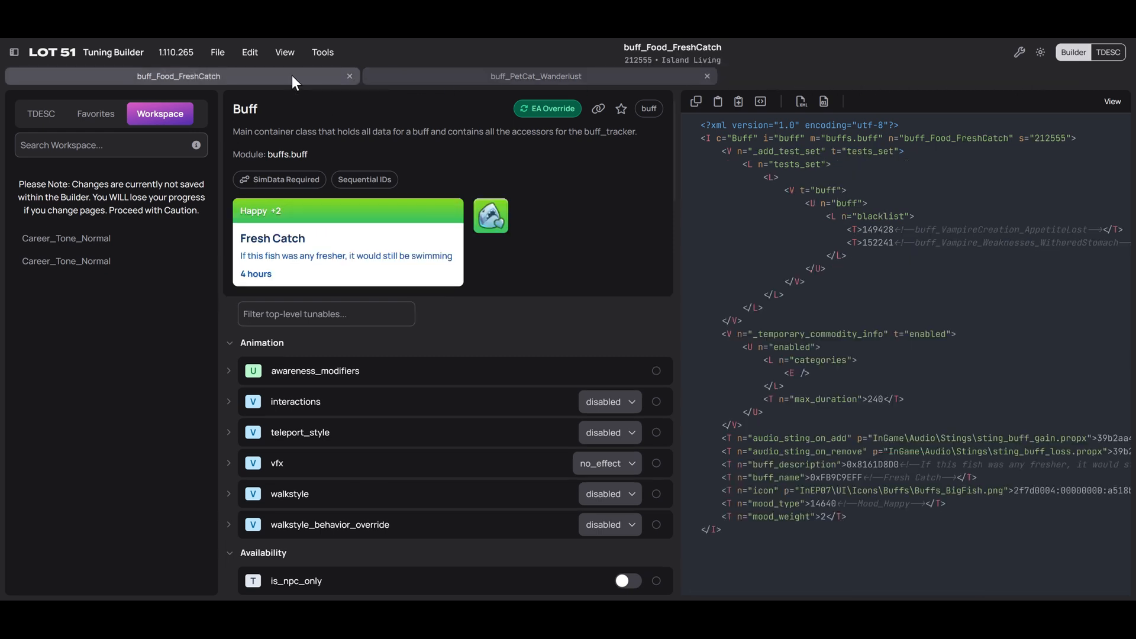
click(449, 80)
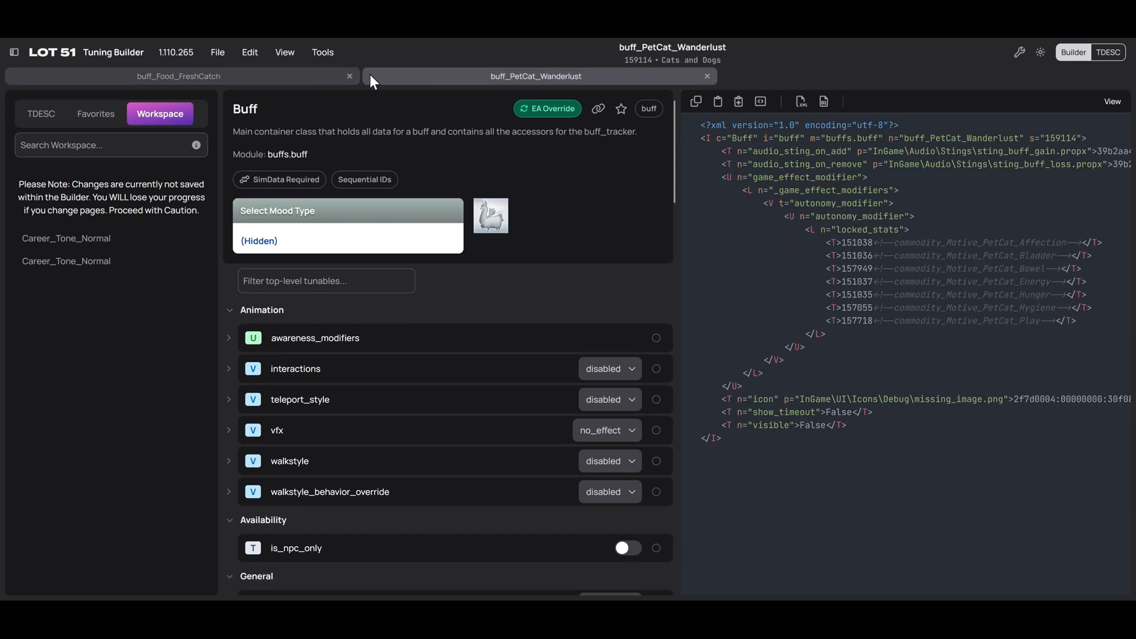
right_click(452, 77)
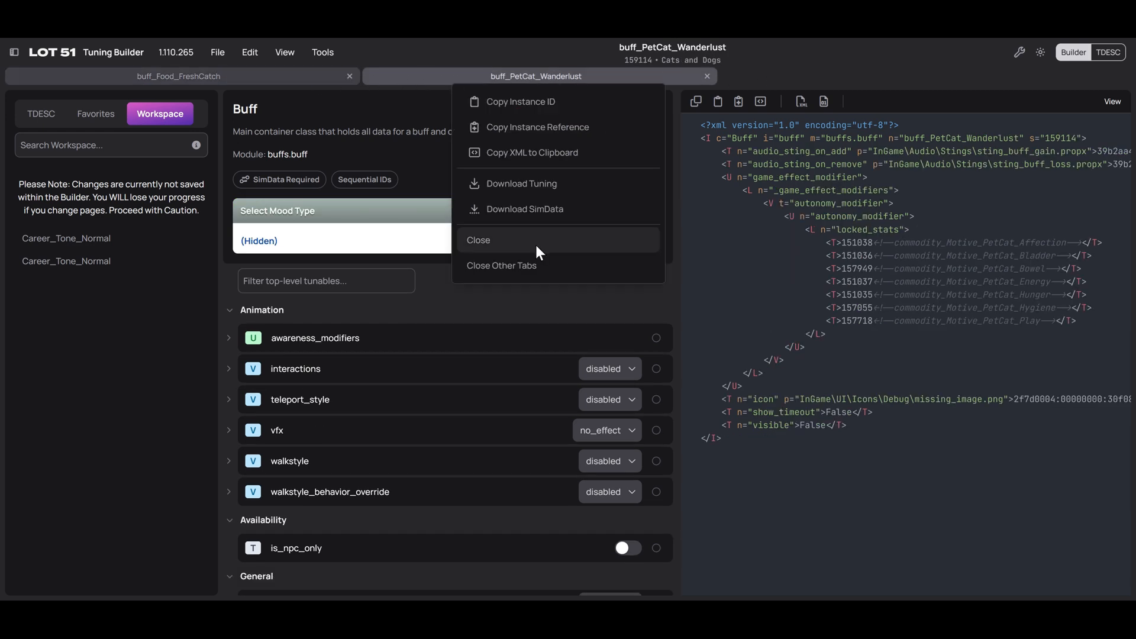
click(432, 60)
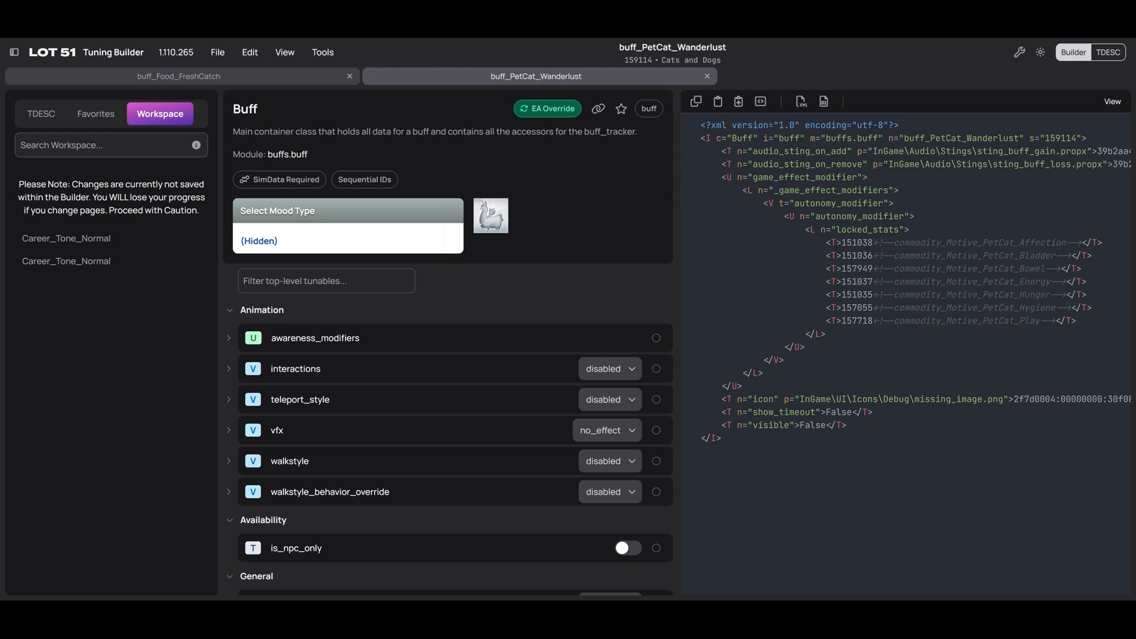
- Create a buff from the Buff_BasicVisible_Angry template in a new tab, open it for editing, and look over its tunables
click(129, 59)
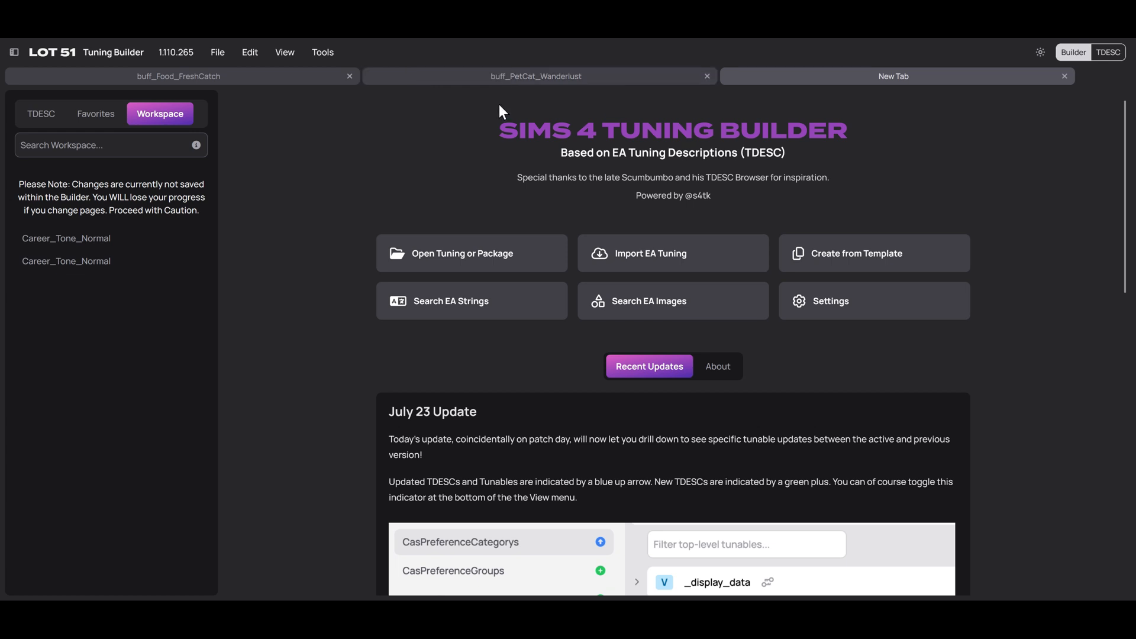
click(884, 254)
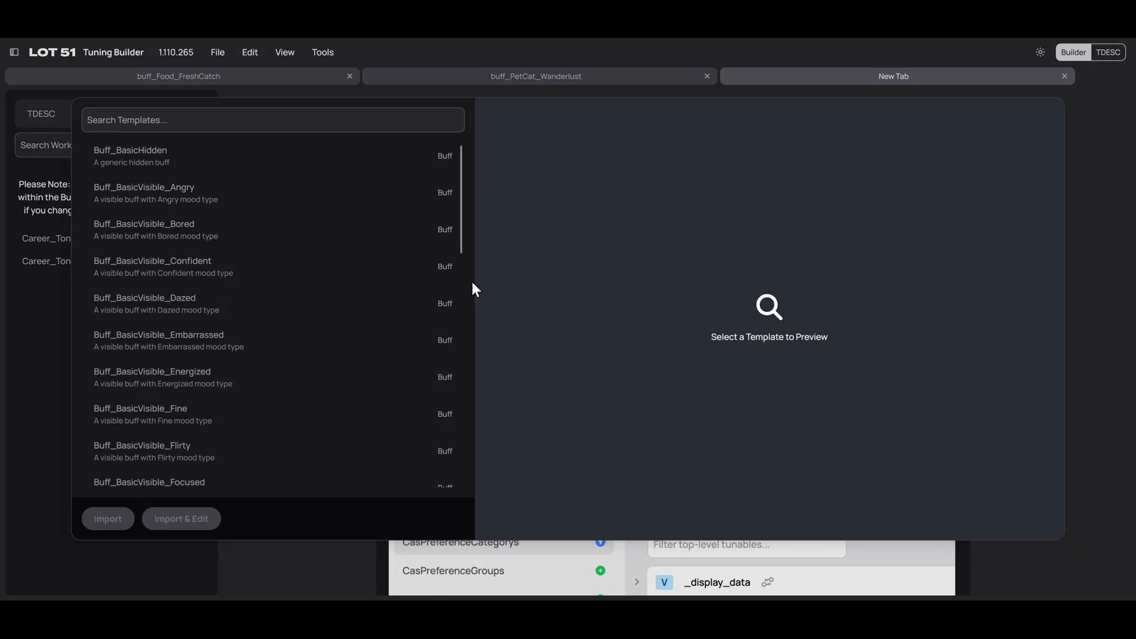
click(220, 149)
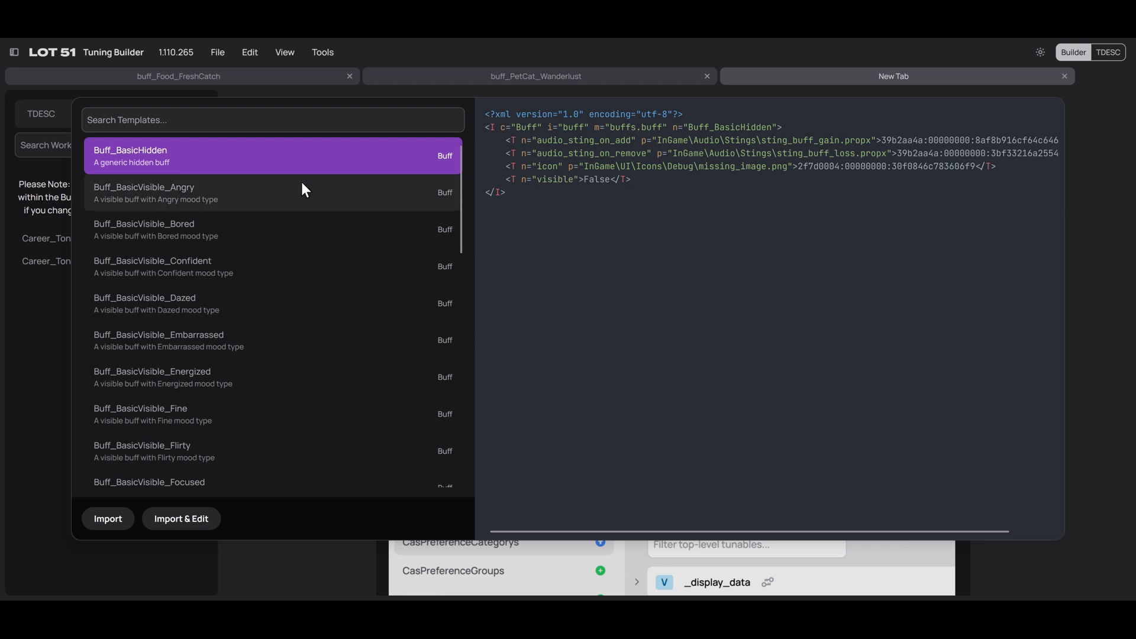
click(244, 196)
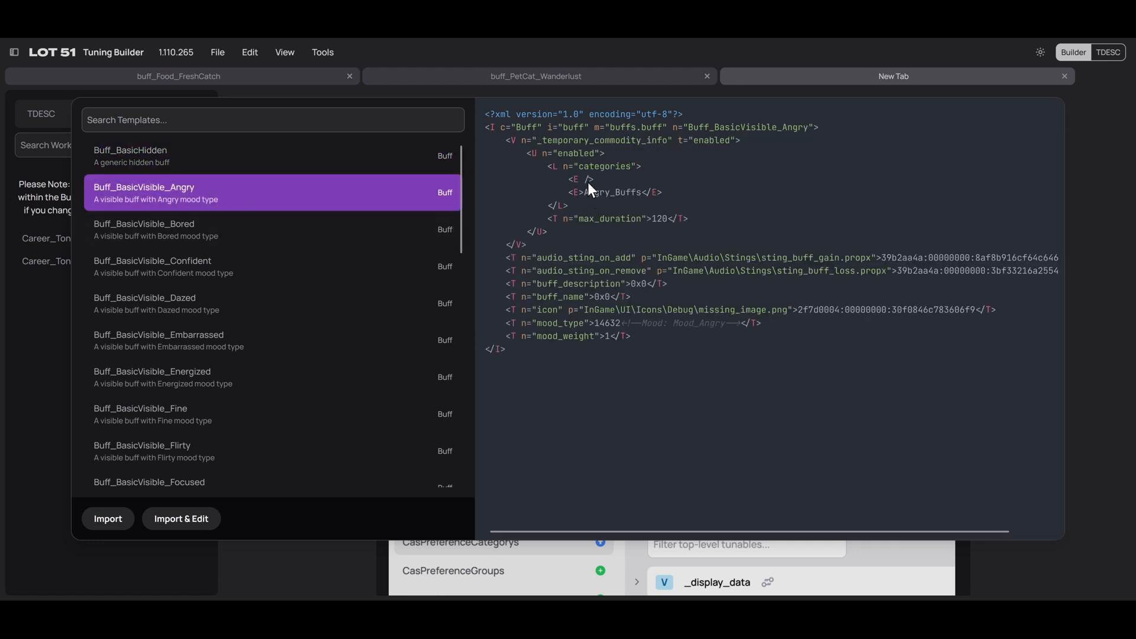
click(112, 526)
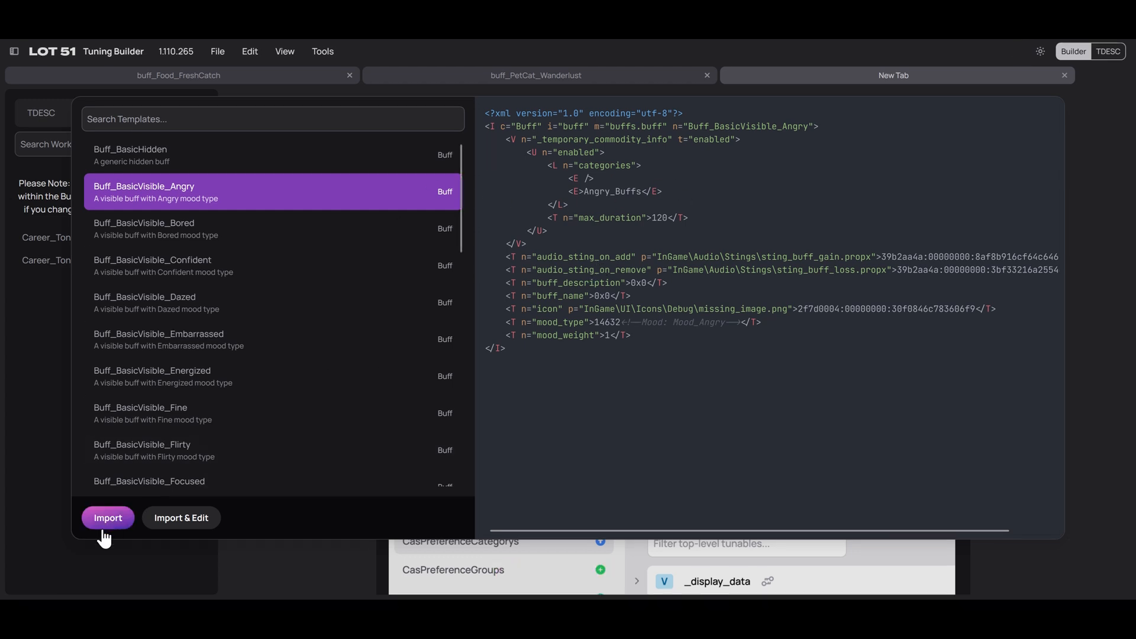
click(177, 521)
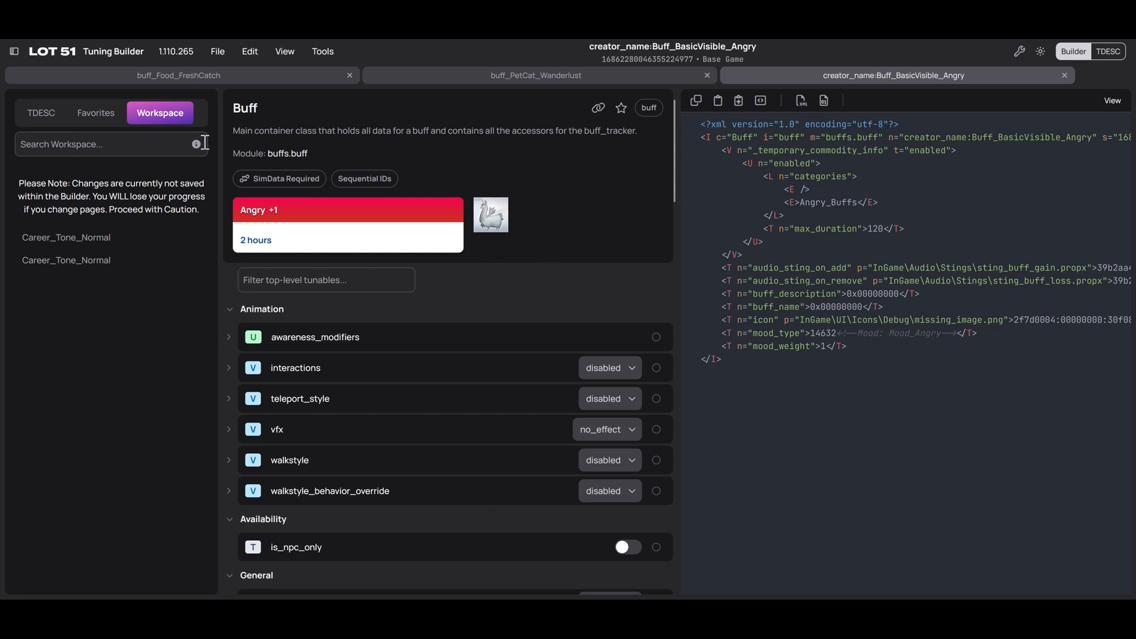
scroll(505, 293, down, 3)
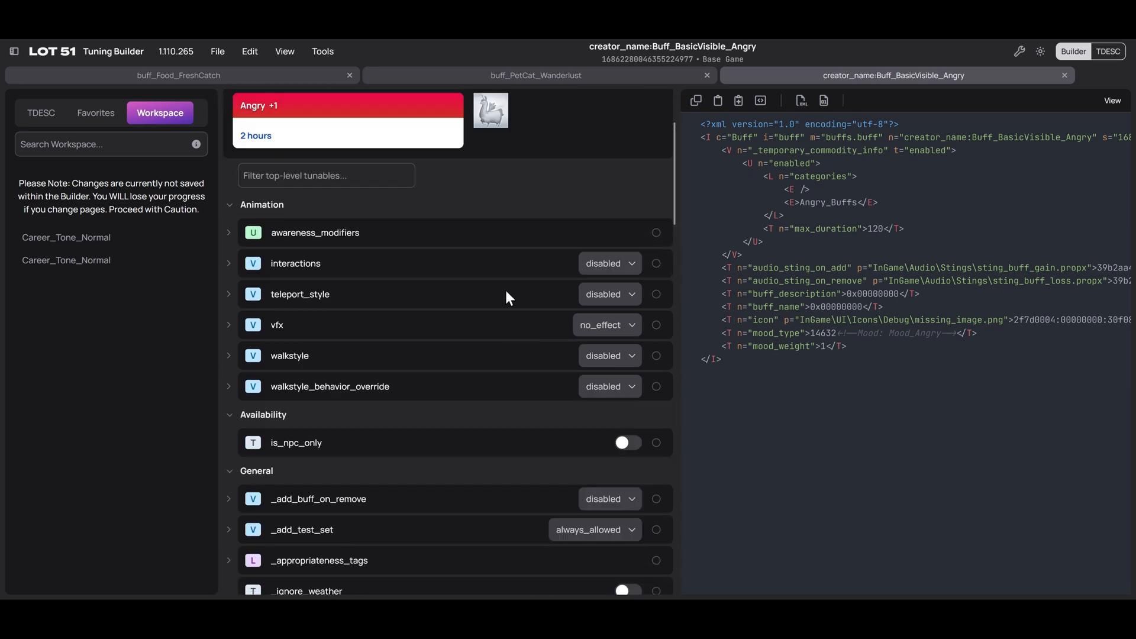
scroll(505, 290, up, 3)
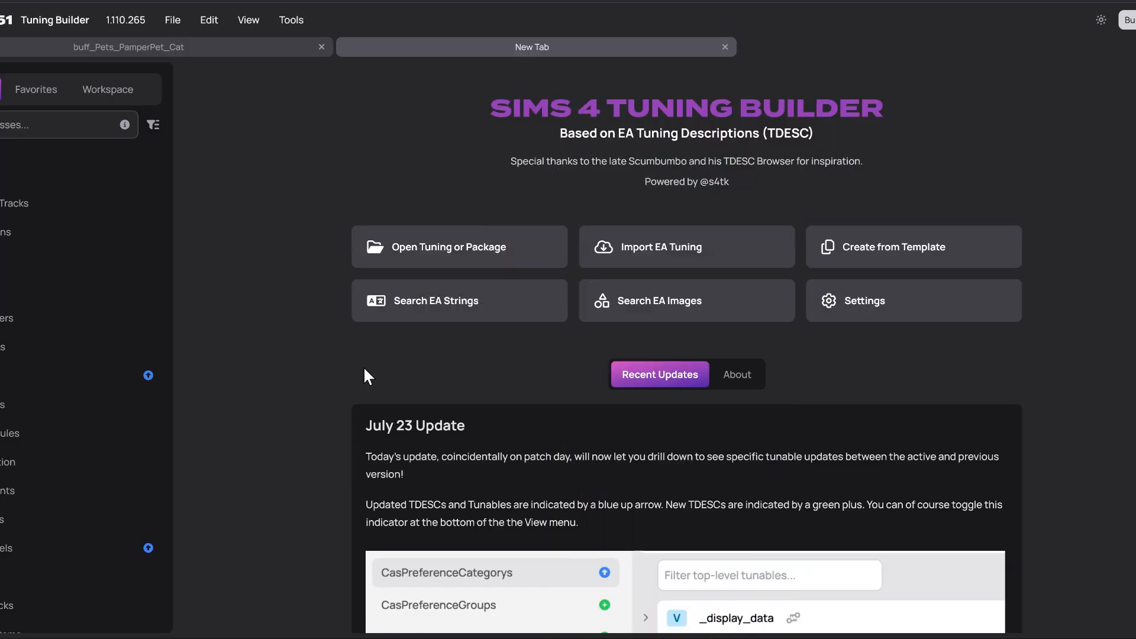
- Open the EA string search, and add another new tab beside it
click(436, 315)
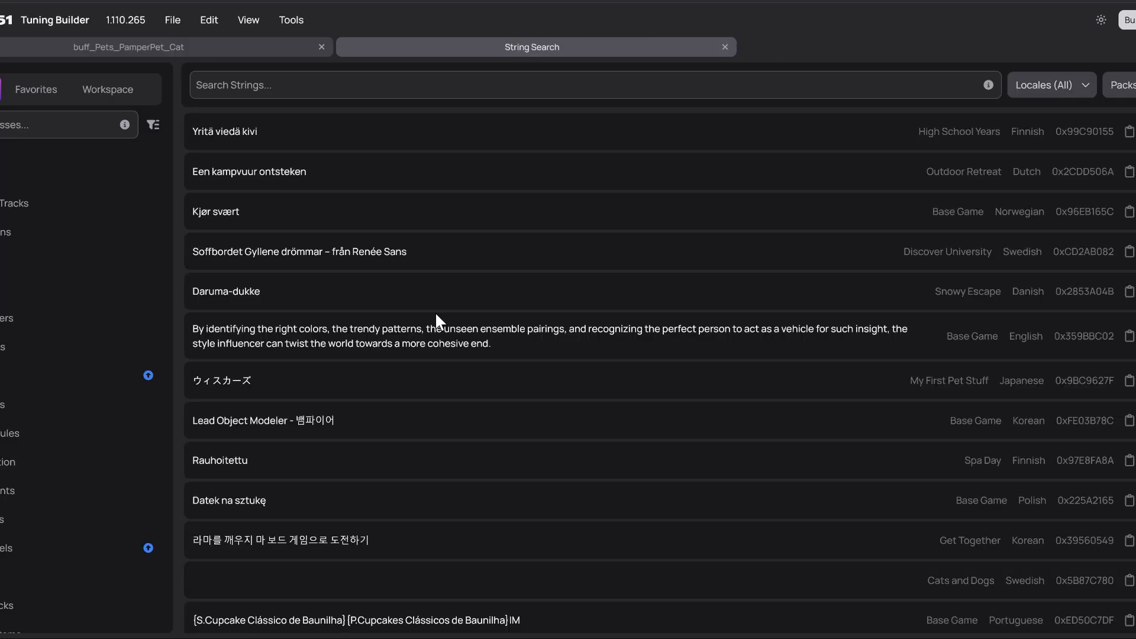
click(73, 25)
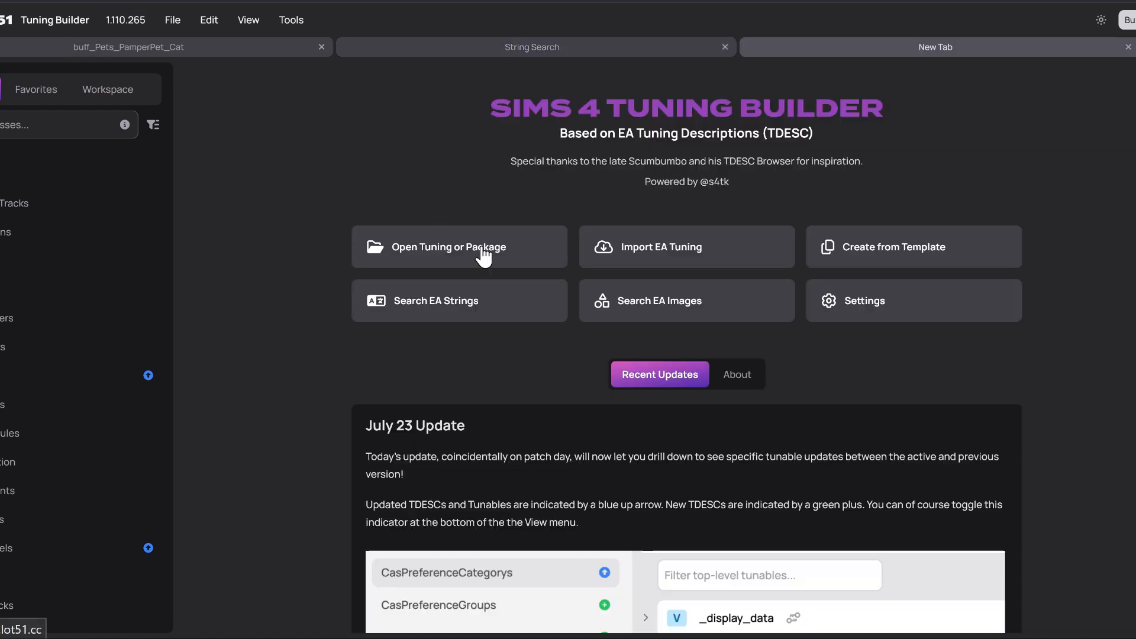
- Open the EA image search, and review the creator, XML and builder preferences in the settings from another new tab
click(658, 309)
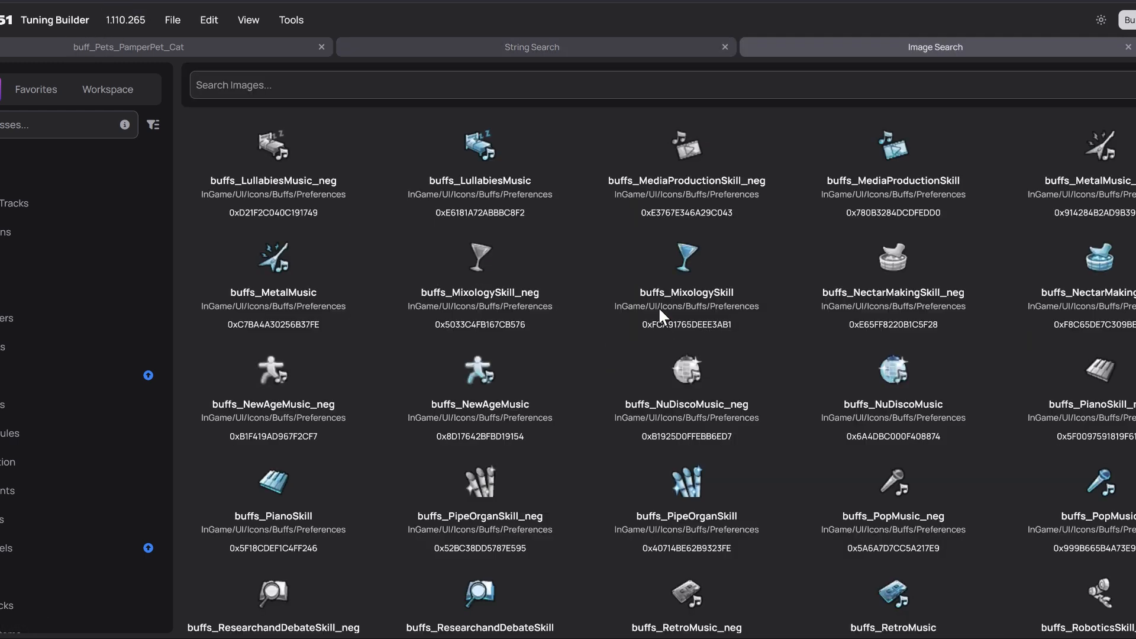
click(53, 22)
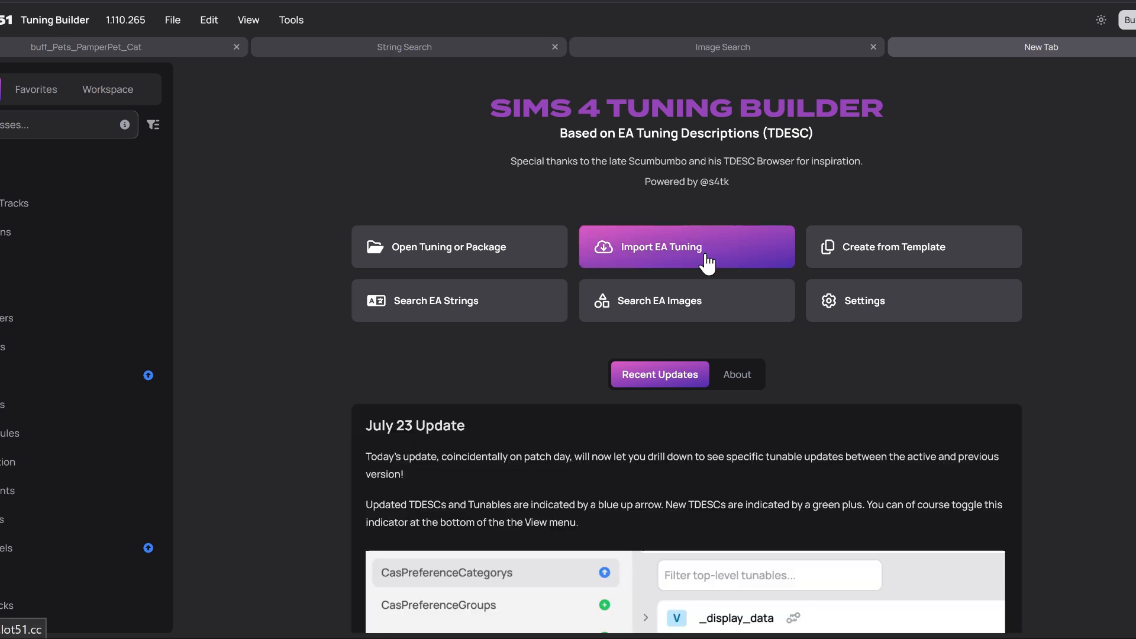
click(848, 321)
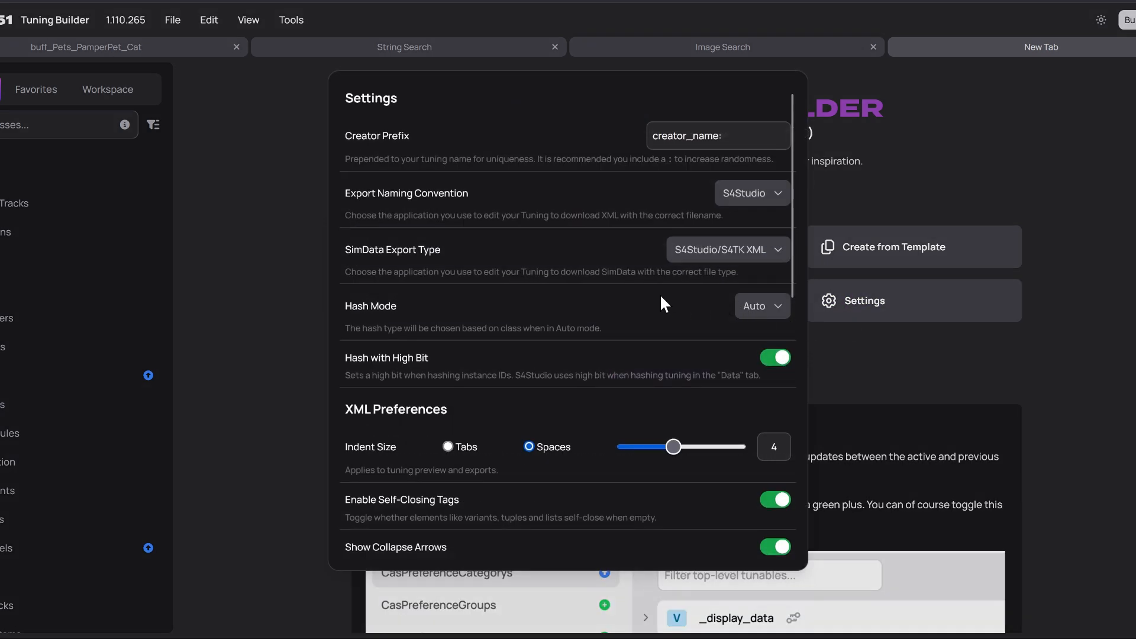
drag(728, 126, 626, 136)
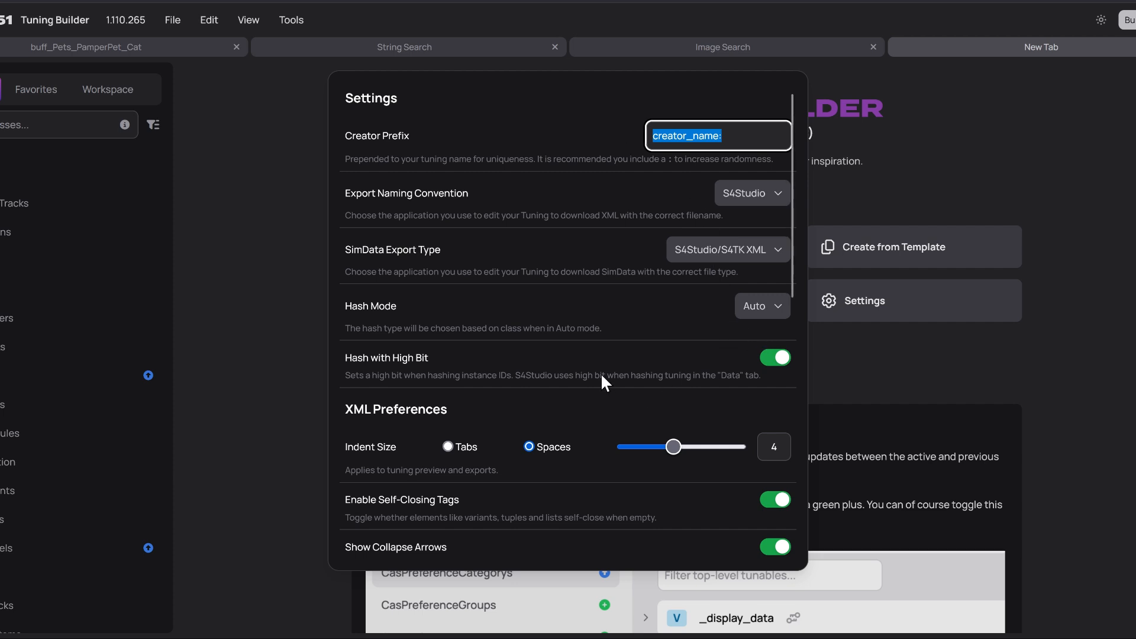
scroll(698, 371, down, 10)
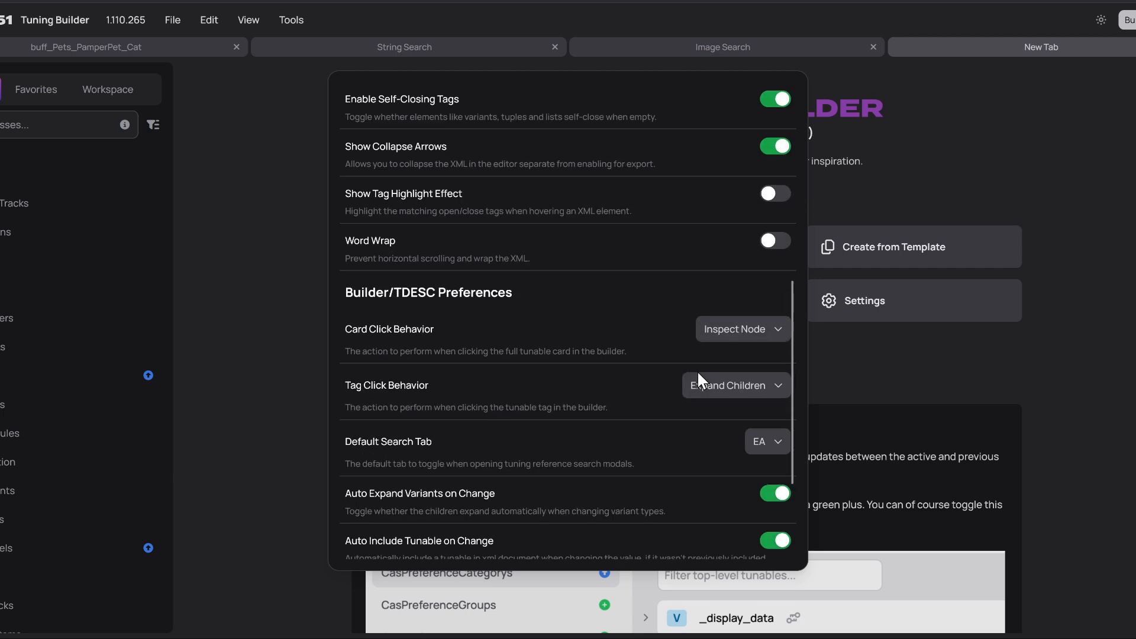
click(969, 254)
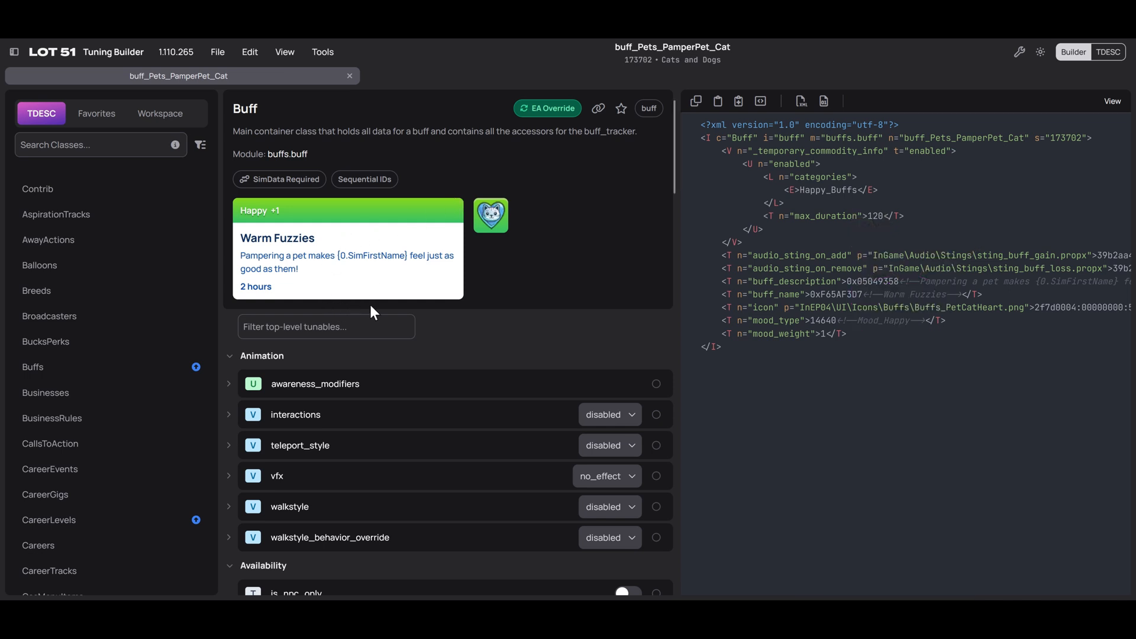
- Locate the categories and max_duration tunables of buff_Pets_PamperPet_Cat in the builder from their XML lines
scroll(370, 307, down, 3)
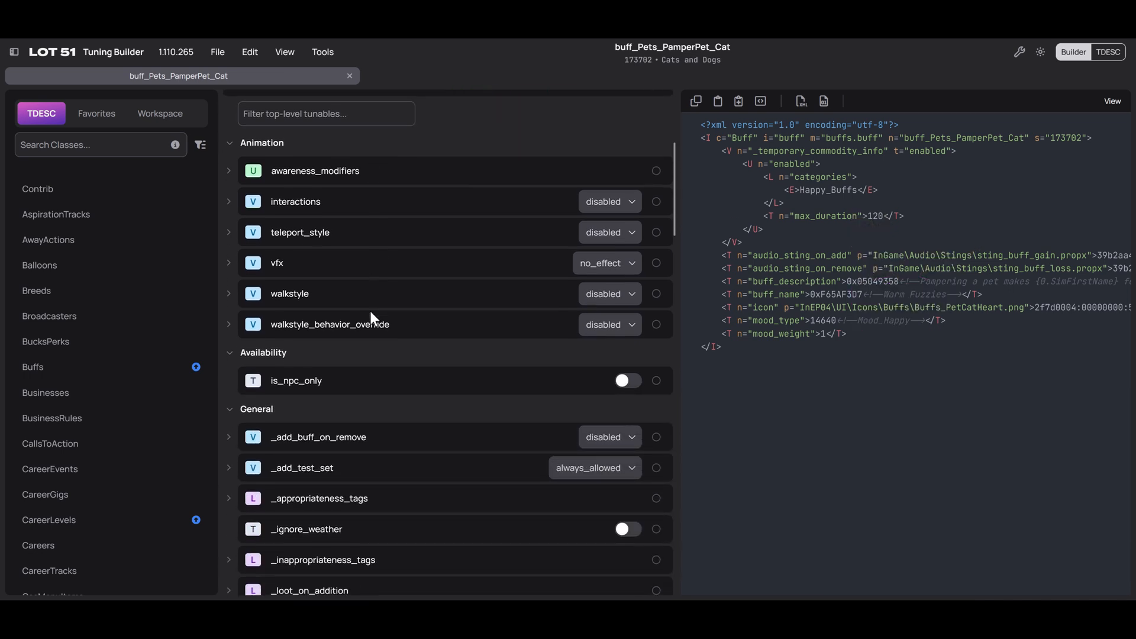
click(820, 179)
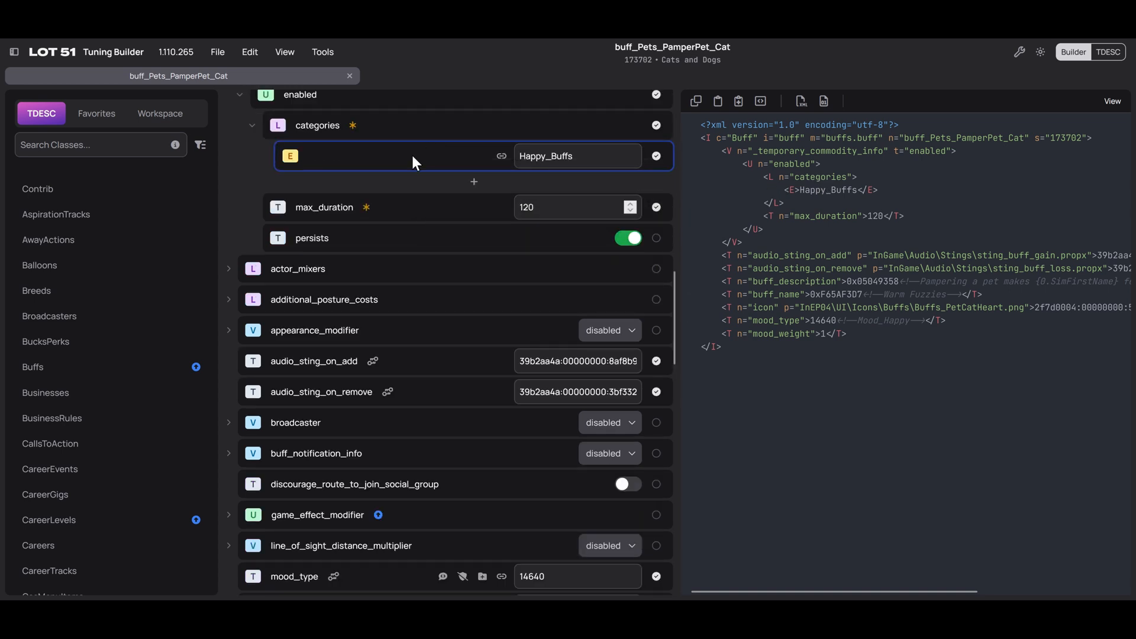
mouse_move(321, 130)
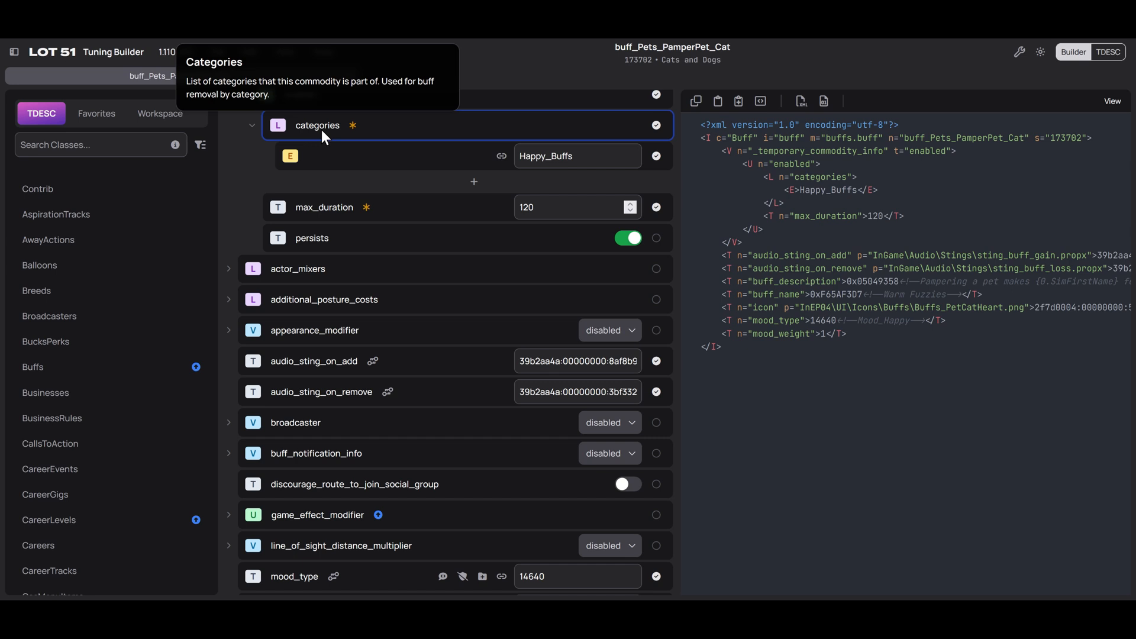
mouse_move(814, 216)
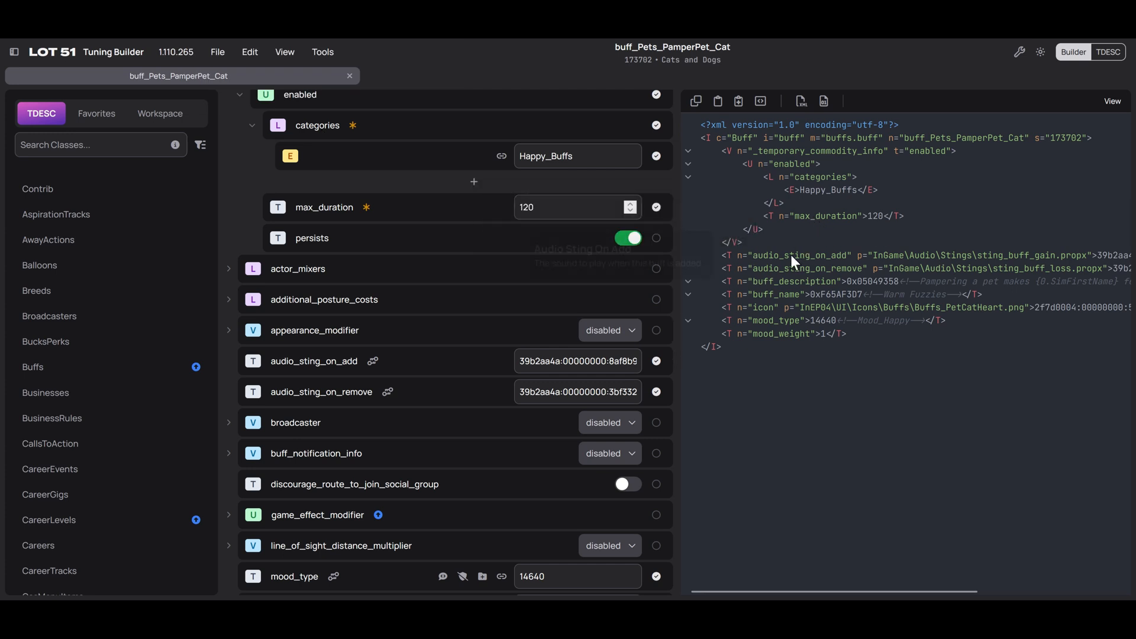
mouse_move(791, 254)
click(814, 214)
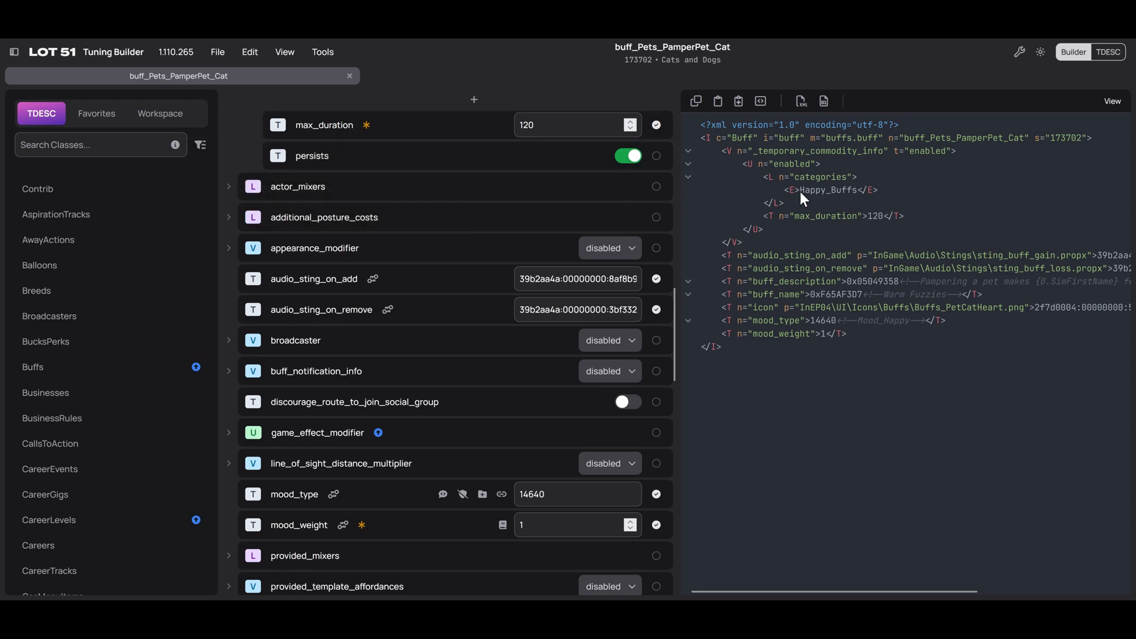
click(815, 182)
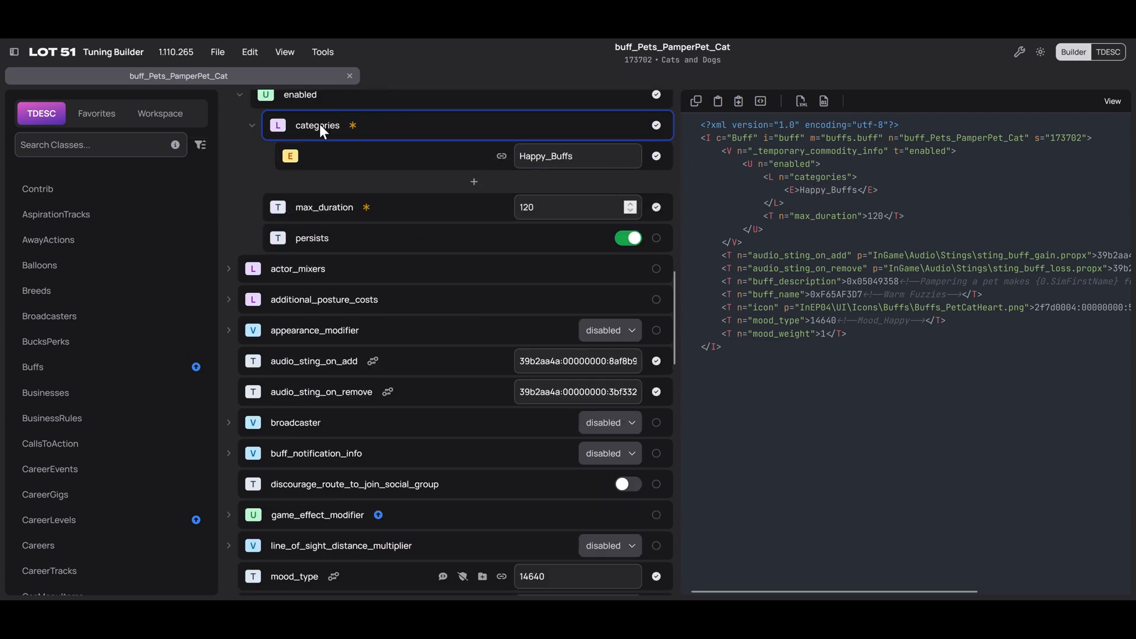
- Look through the buff's tunables down to the UI group, and return to the _temporary_commodity_info section
scroll(244, 130, down, 12)
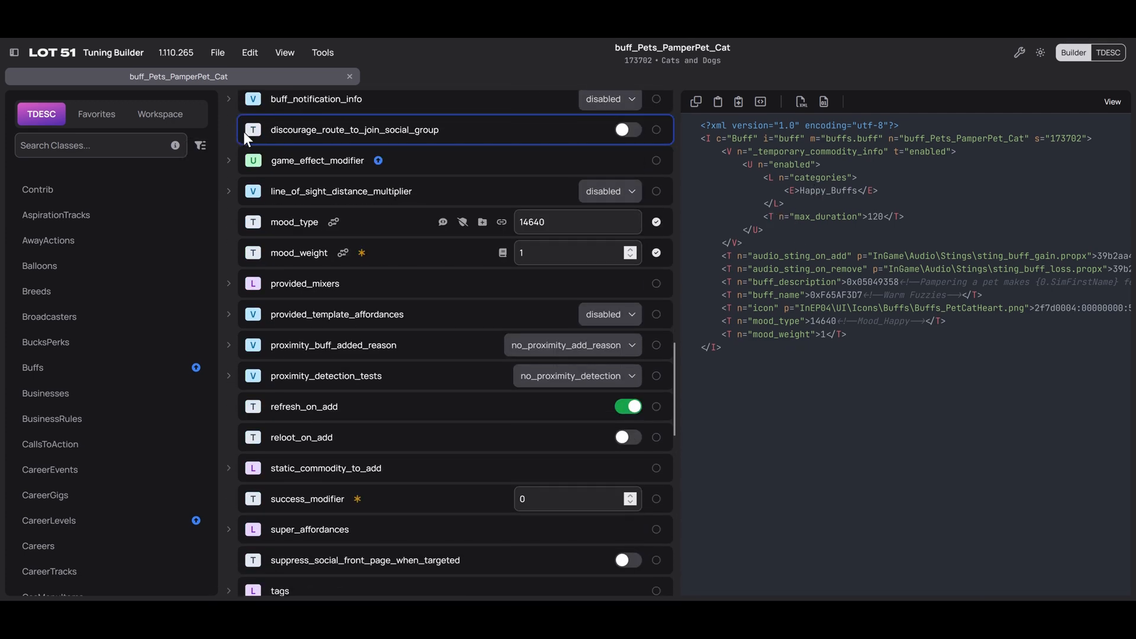
scroll(244, 133, down, 5)
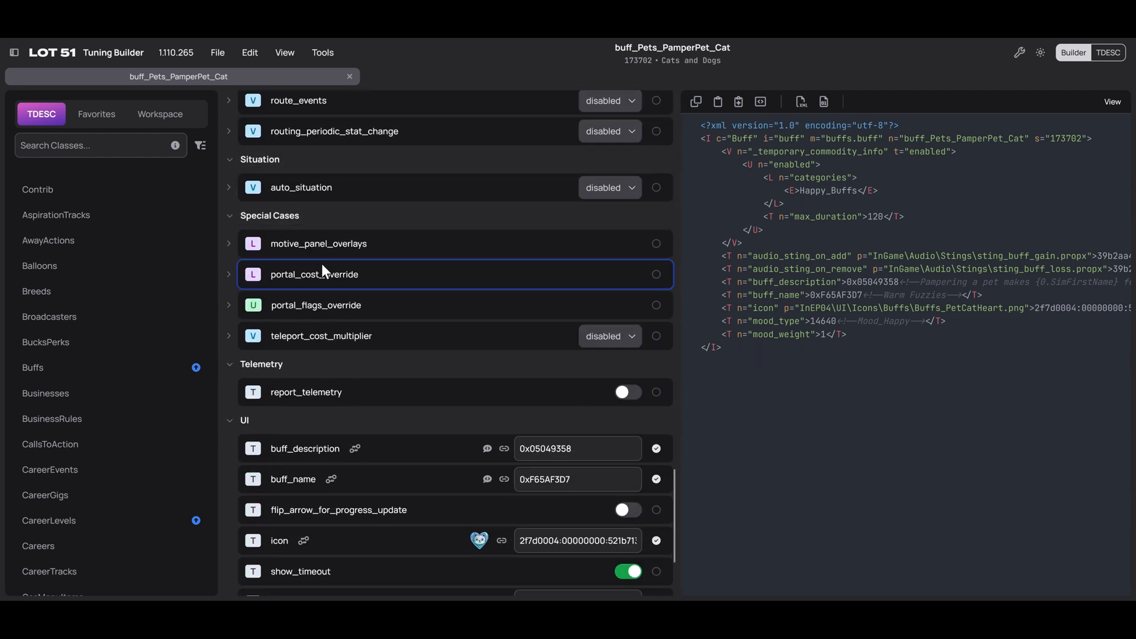
scroll(322, 264, down, 2)
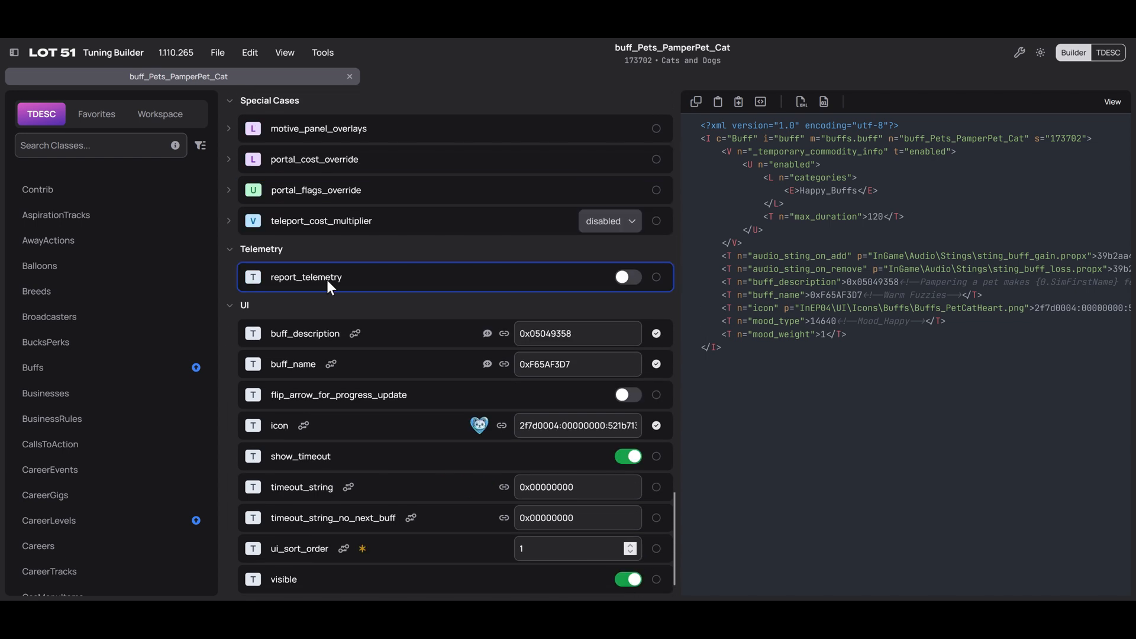
scroll(327, 280, up, 20)
scroll(327, 282, up, 1)
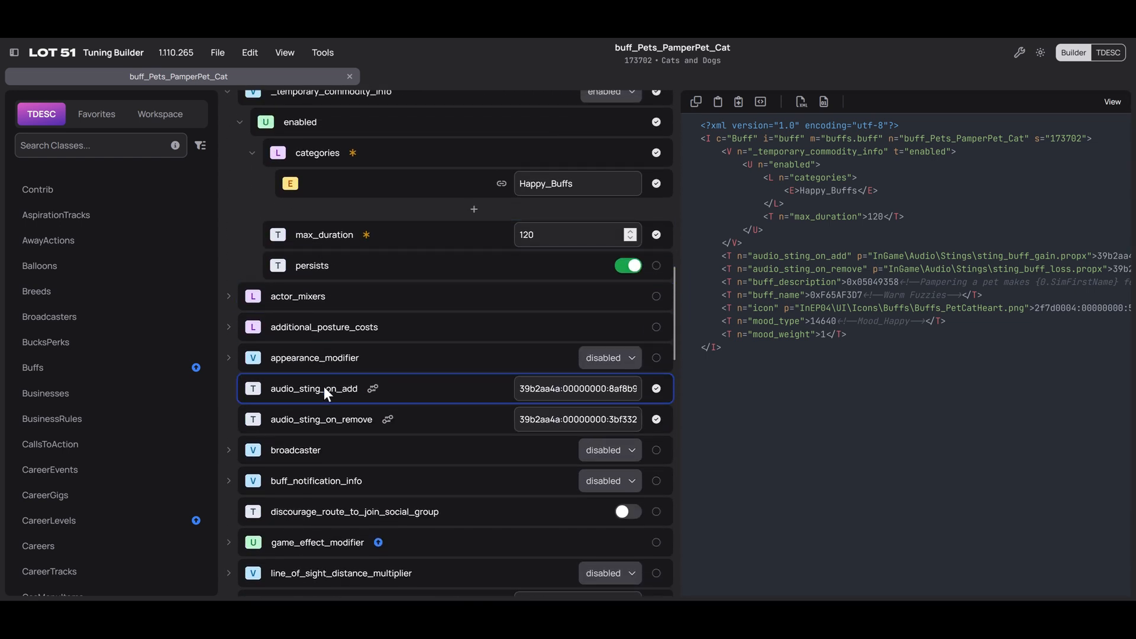
- Inspect the details of the audio_sting_on_add tunable, including its description, XML example and resource types
mouse_move(324, 387)
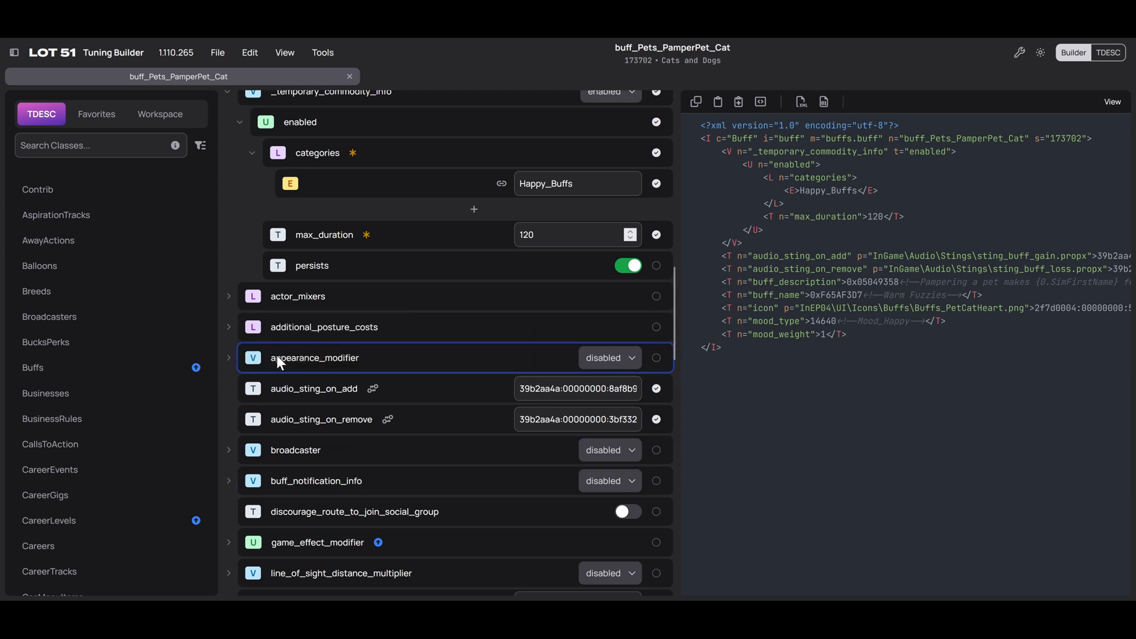
click(316, 397)
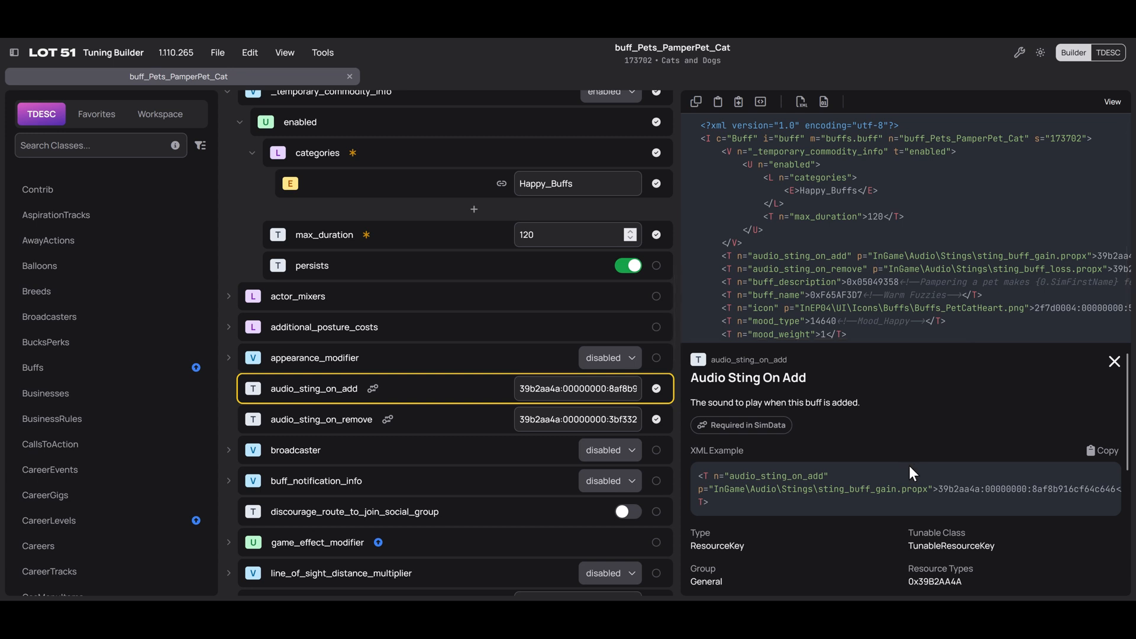
scroll(909, 467, down, 1)
scroll(909, 464, up, 1)
scroll(929, 435, down, 3)
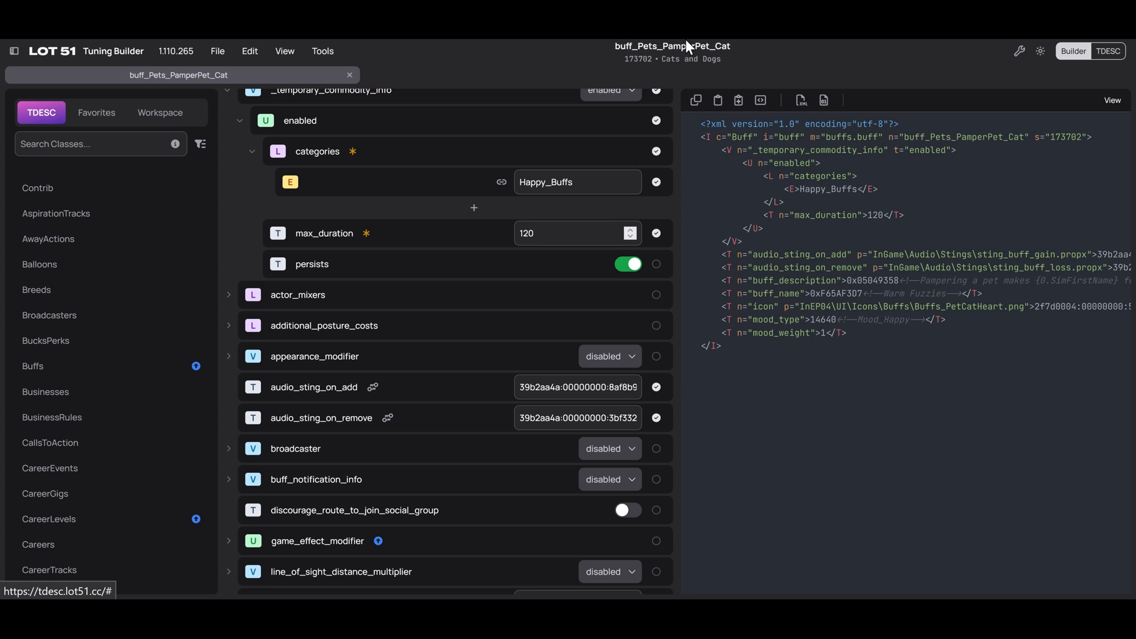
- Check which packs are offered for the tuning's group/pack requirement, and leave the list without choosing one
mouse_move(695, 66)
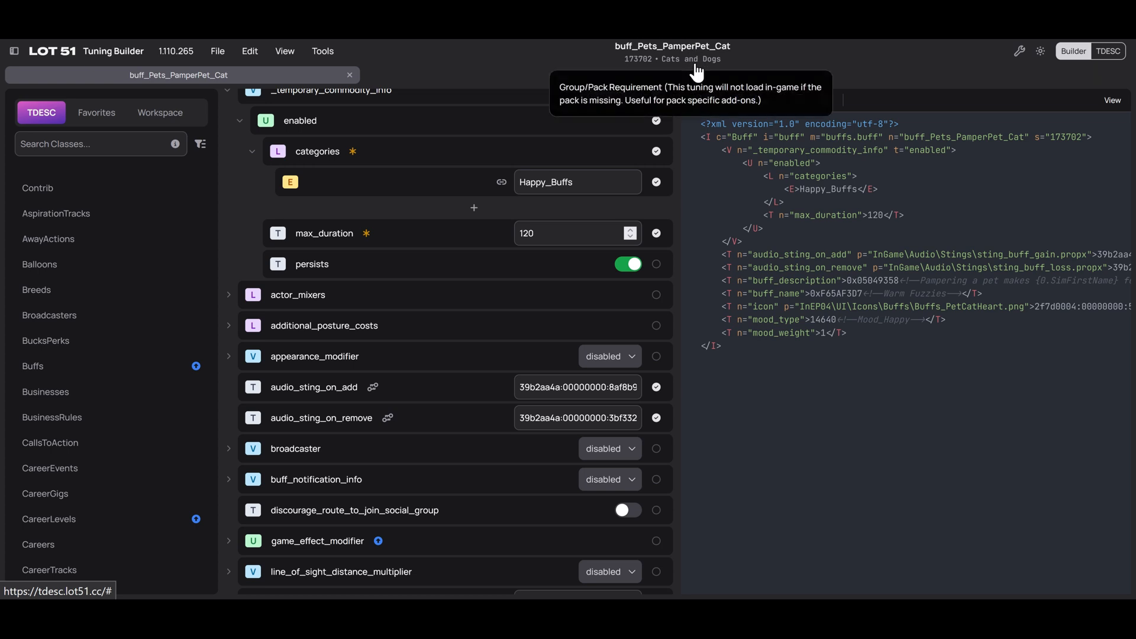
click(697, 72)
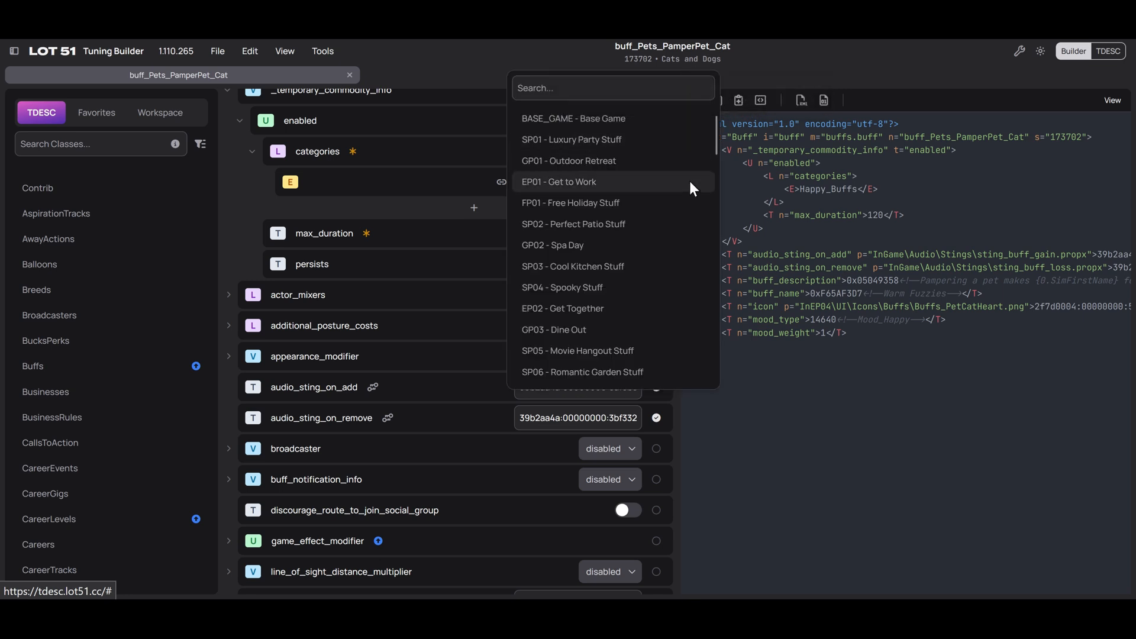
click(780, 77)
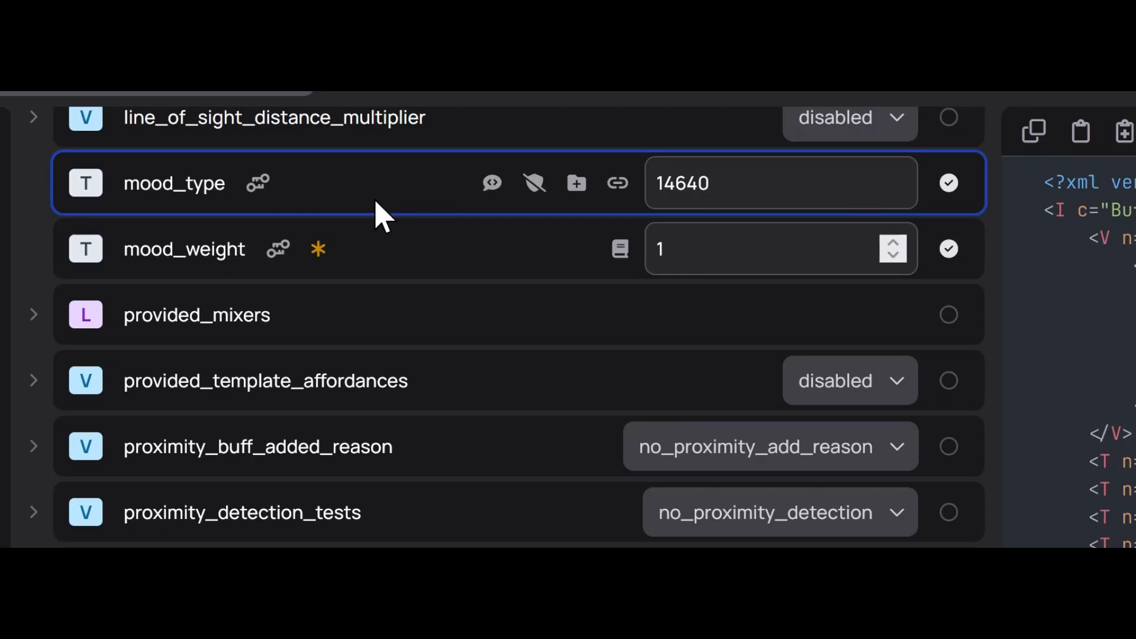
- Set the mood_type tunable to the EA reference Mood_Energized, and check the buff's preview card
mouse_move(252, 185)
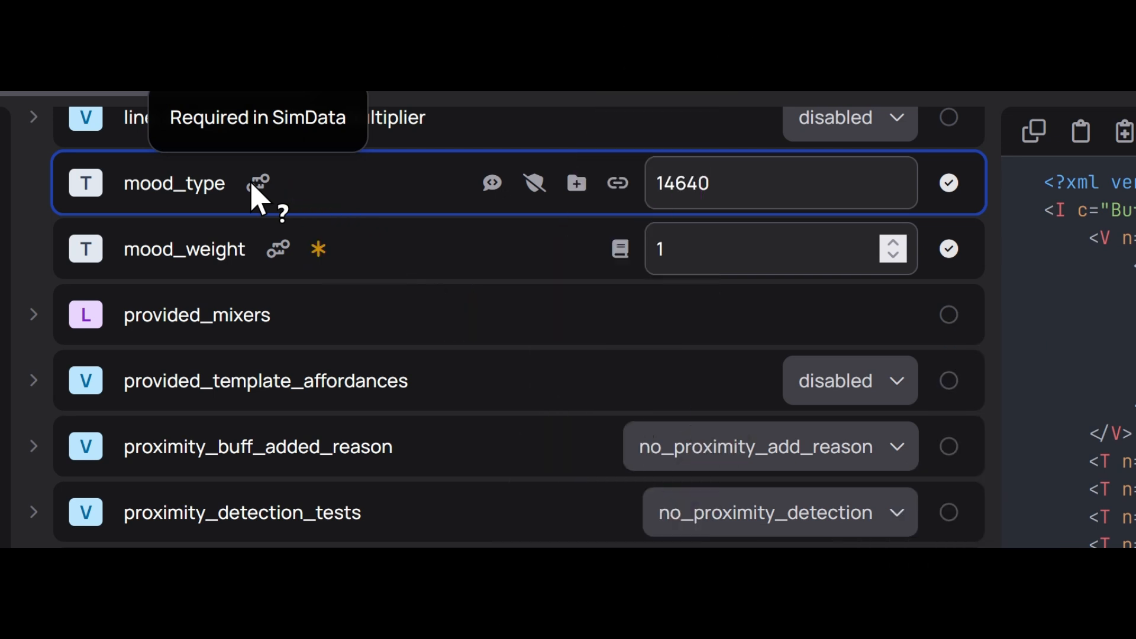
mouse_move(500, 191)
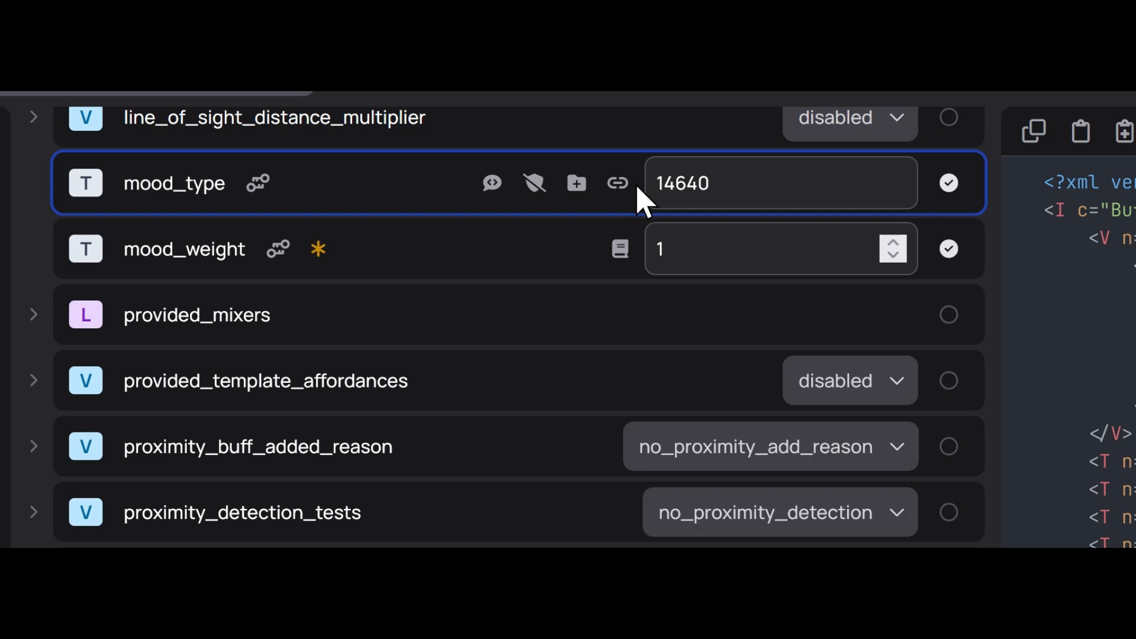
click(618, 183)
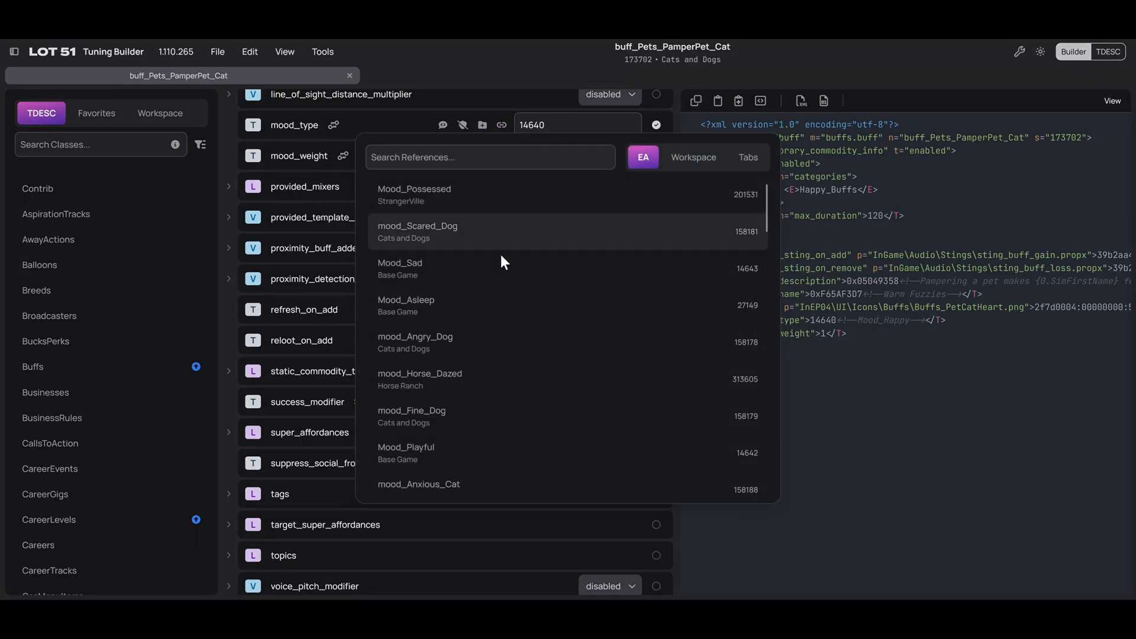
scroll(519, 246, down, 3)
scroll(516, 240, down, 3)
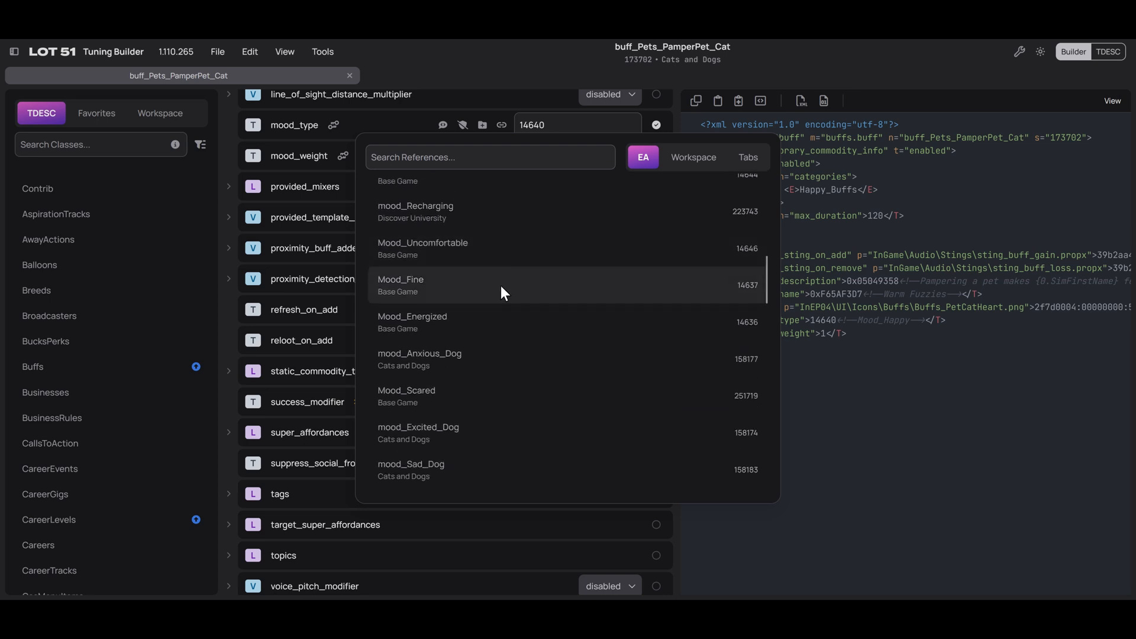
click(500, 333)
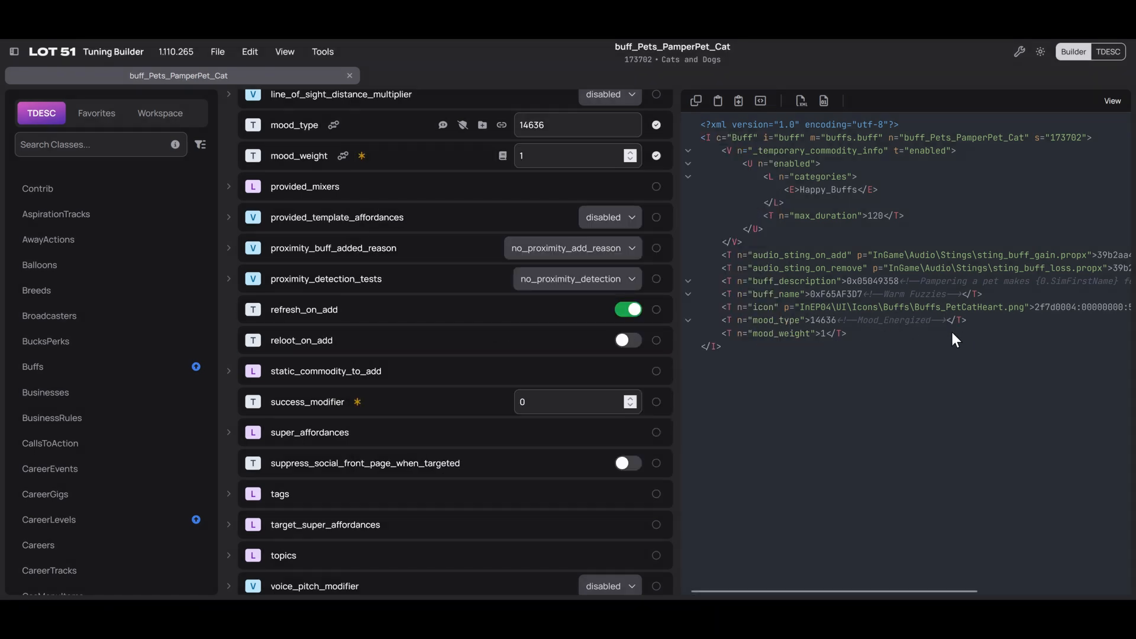
scroll(473, 340, up, 20)
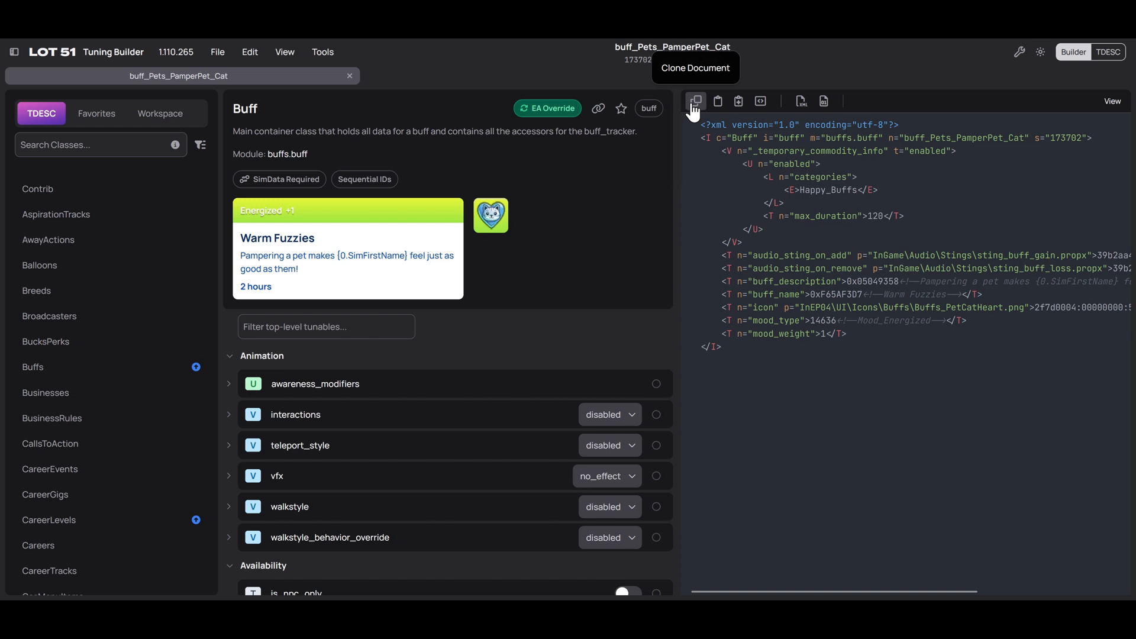
- Clone the buff_Pets_PamperPet_Cat document into a second tab, return to the original and close the clone
click(695, 102)
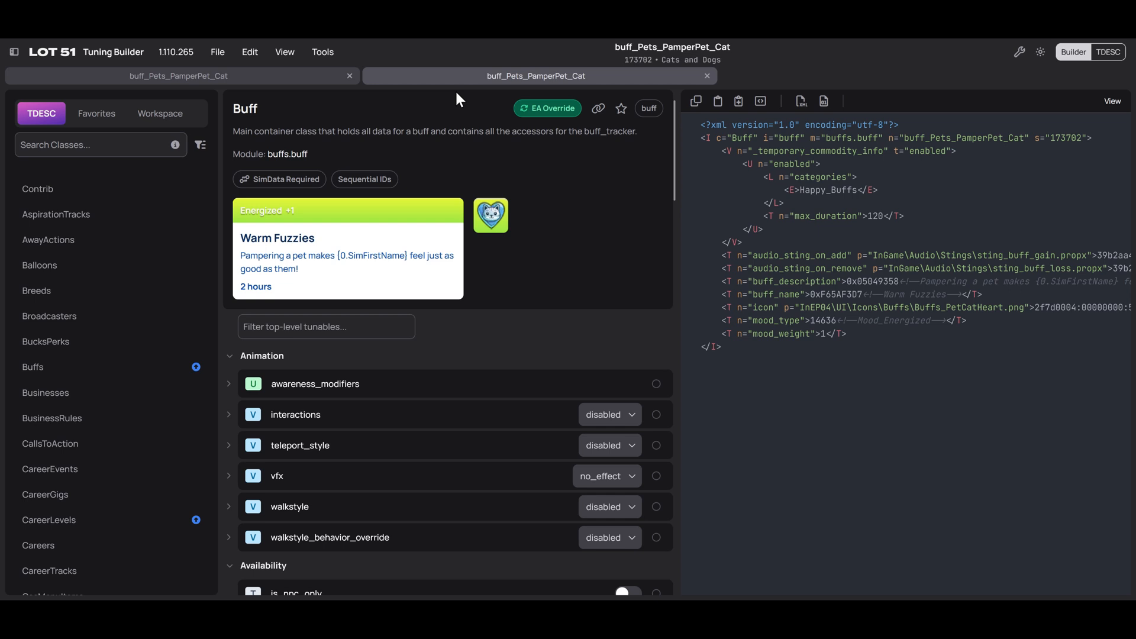
click(267, 73)
middle_click(502, 80)
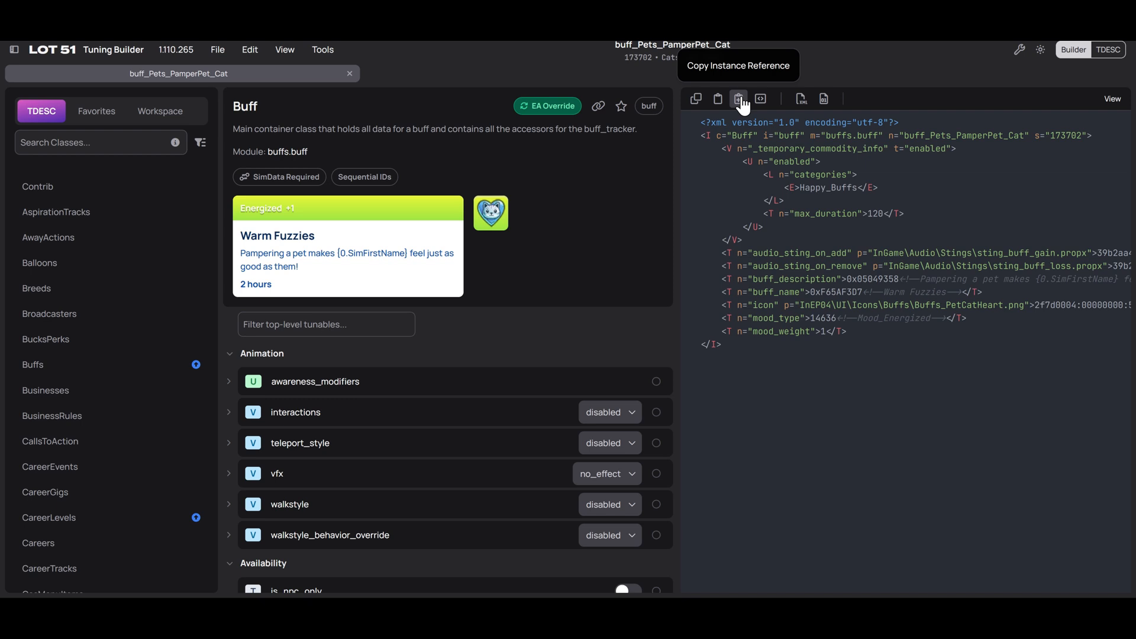
- Copy the buff's instance reference and paste it into mood_type as 173702
click(741, 101)
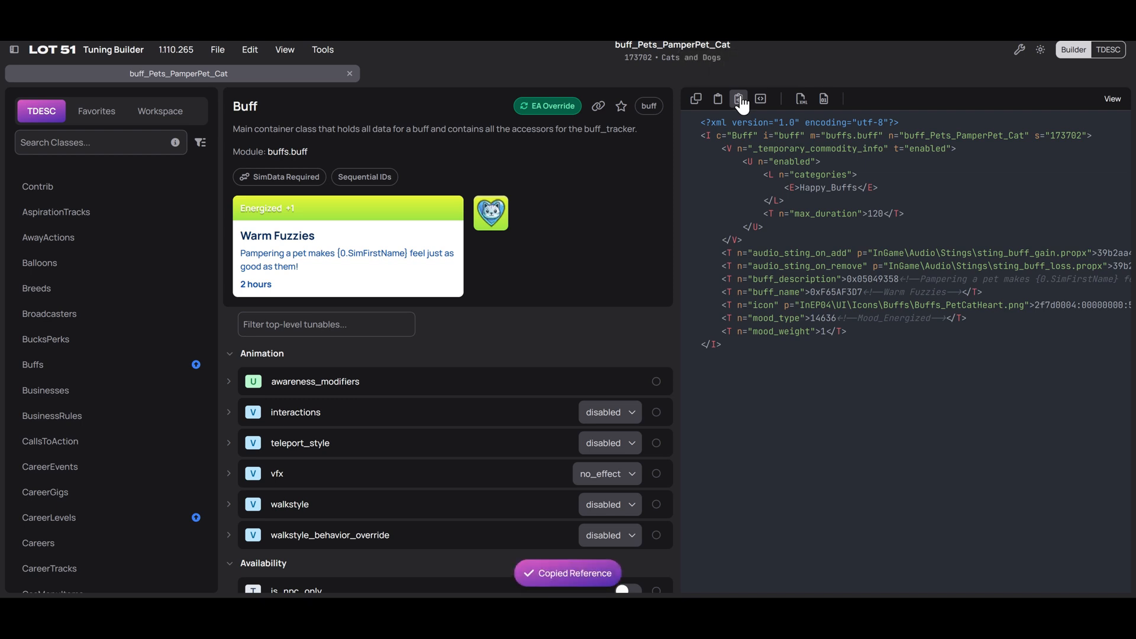
click(766, 319)
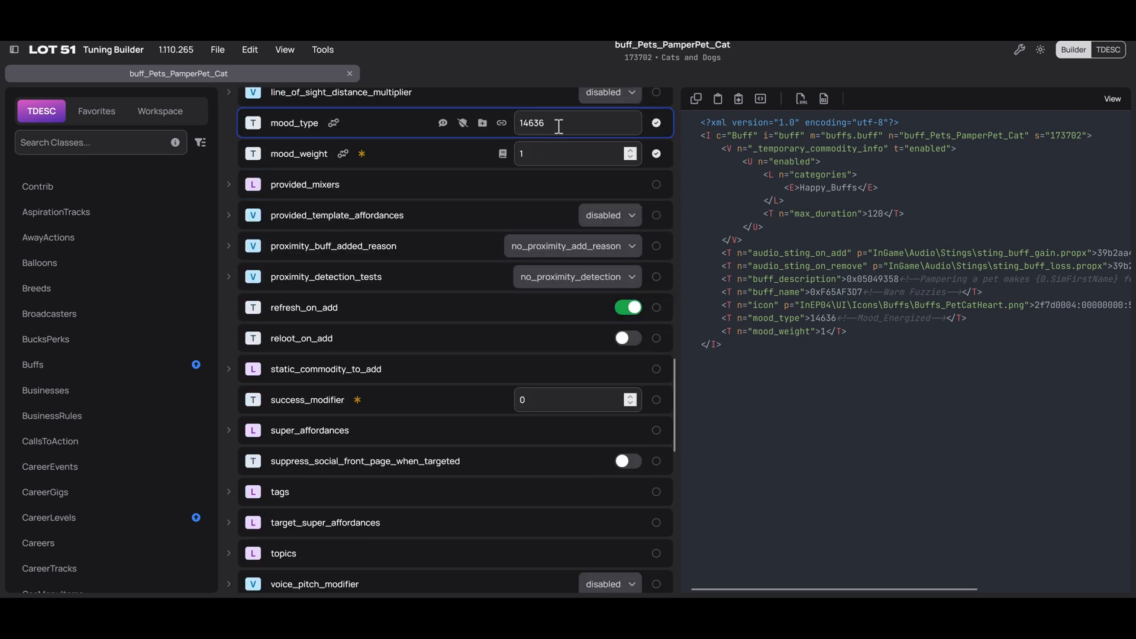
drag(558, 126, 516, 124)
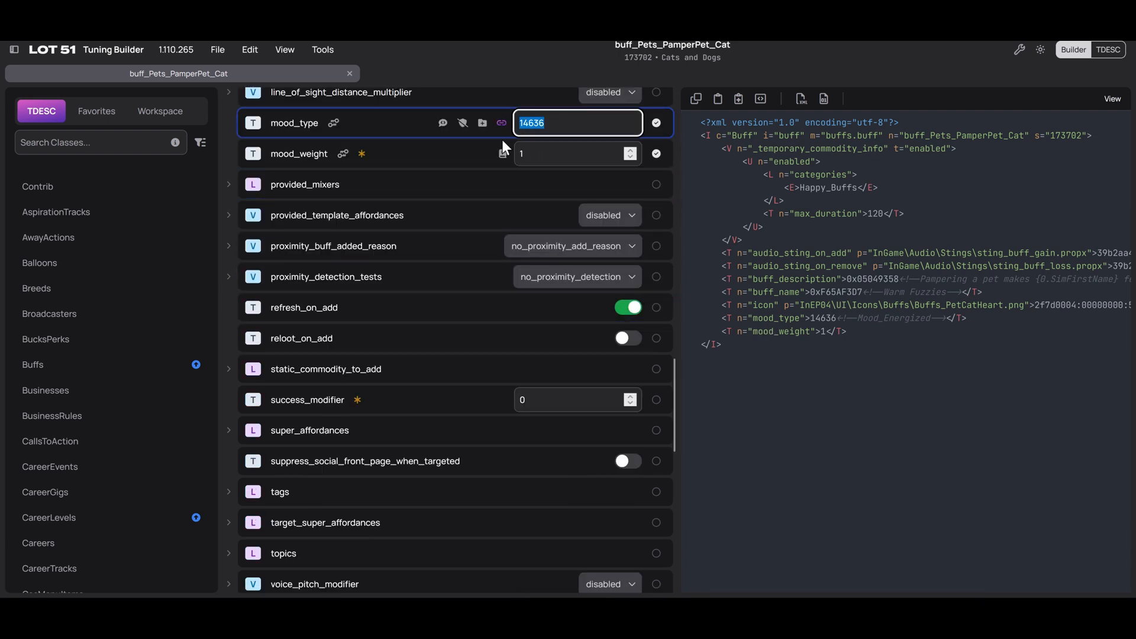
key(ctrl+v)
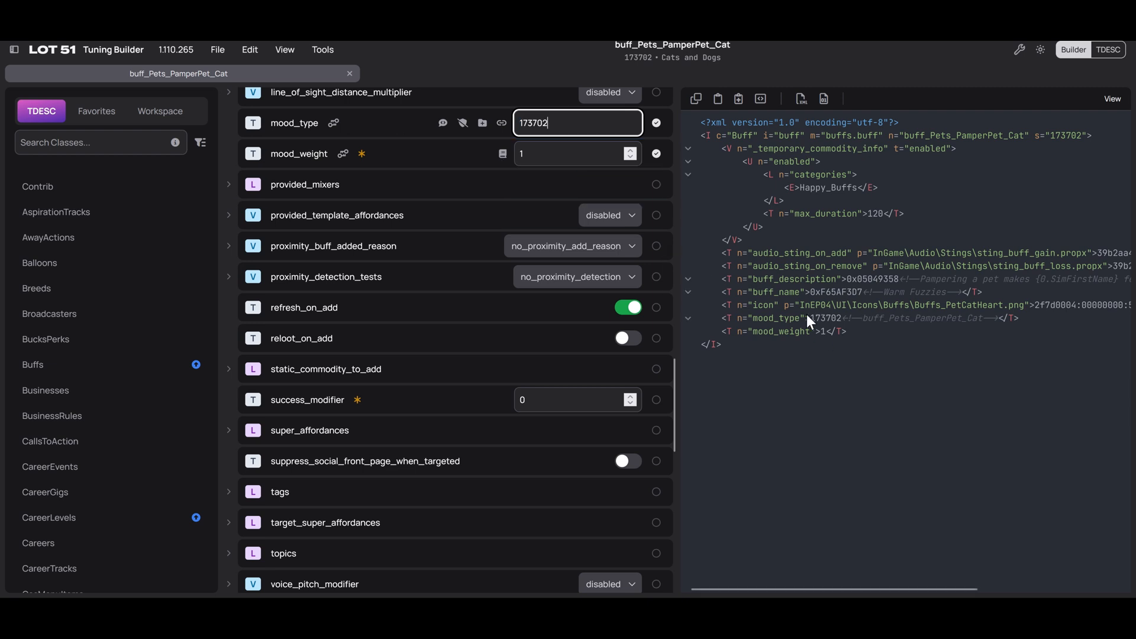
mouse_move(819, 322)
- Replace the pasted mood_type reference with the EA reference Mood_Energized, 14636
click(501, 122)
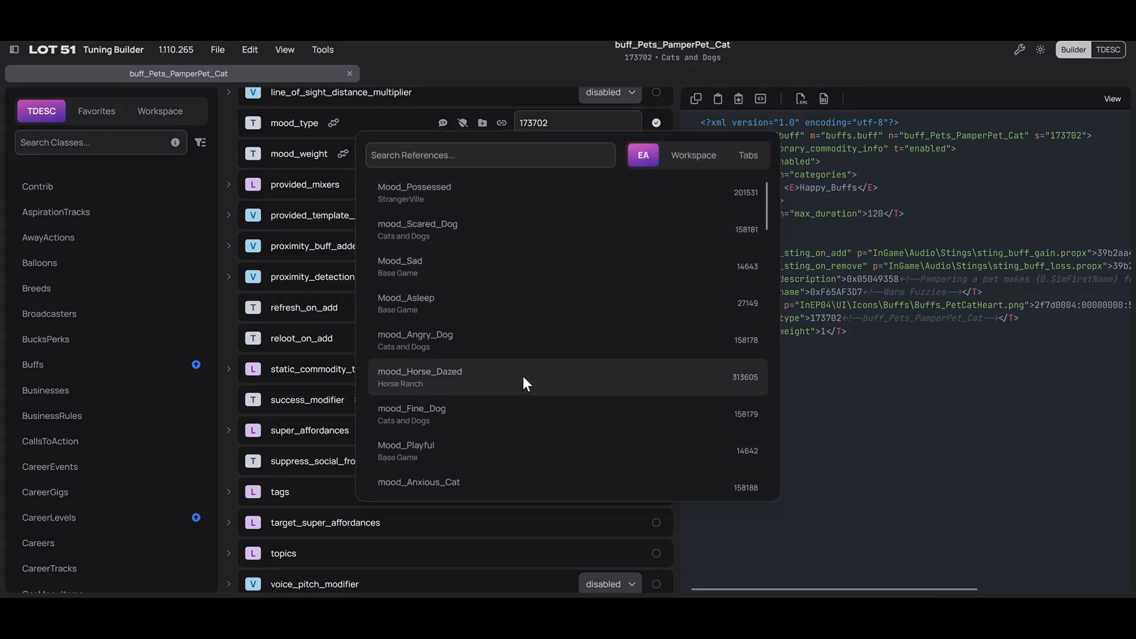
scroll(523, 378, down, 5)
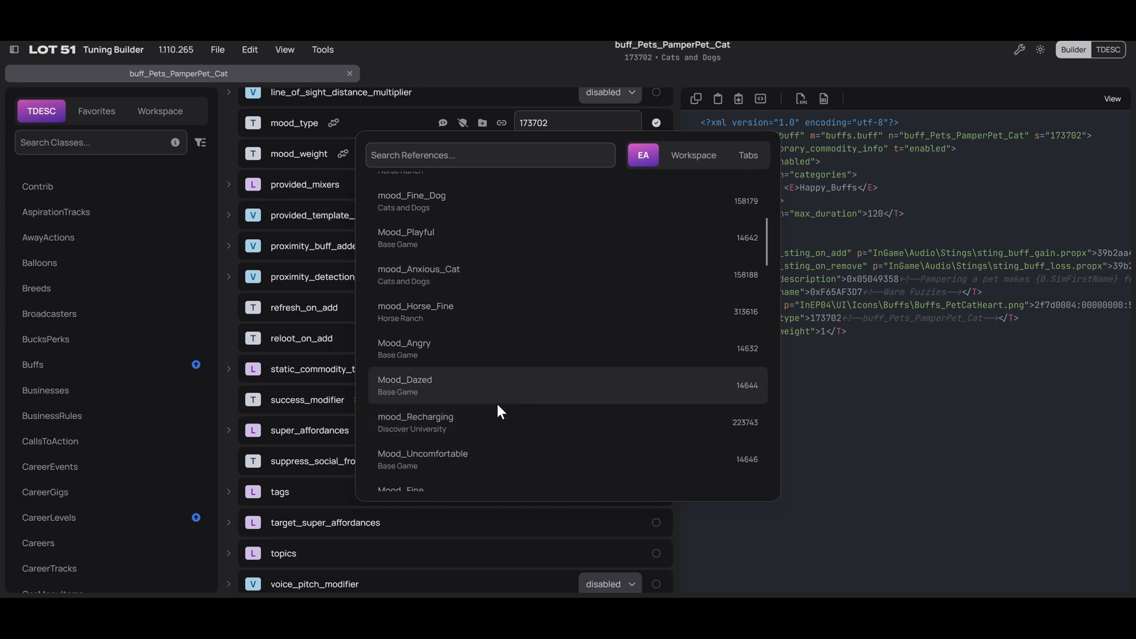
scroll(497, 407, down, 4)
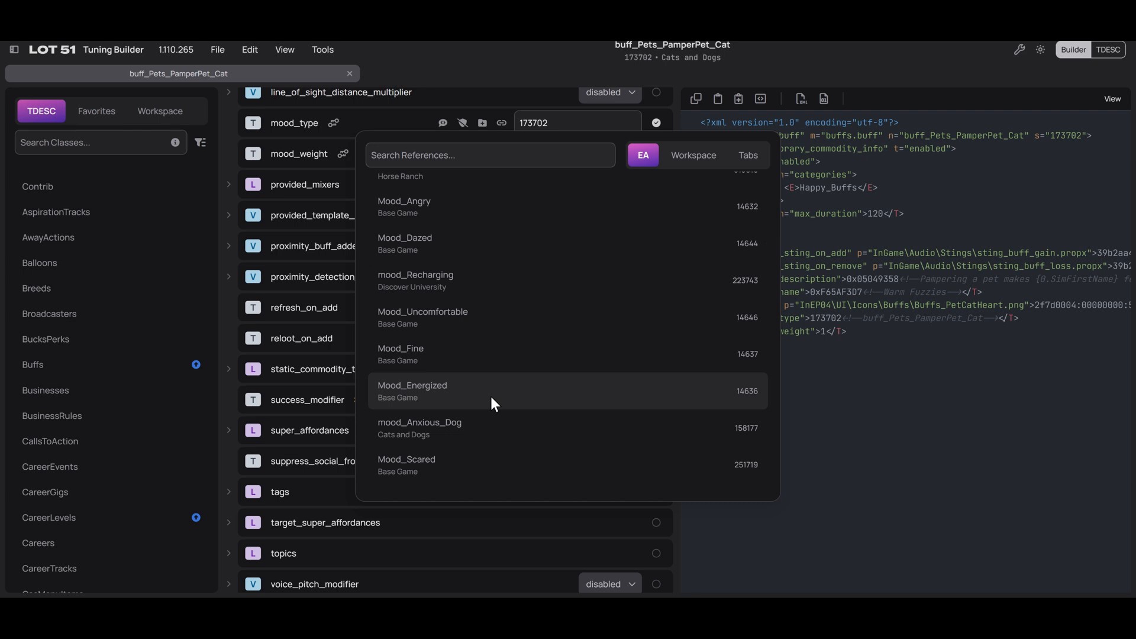
click(492, 398)
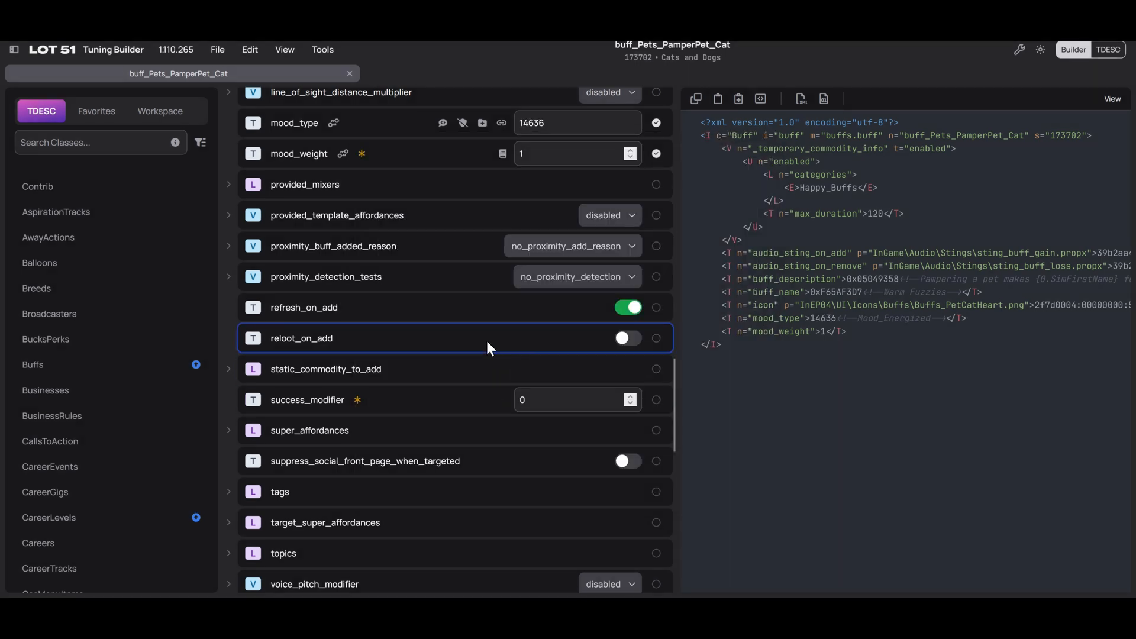
- Start a package download for the buff_Pets_PamperPet_Cat tuning and select its whole default file name for editing
scroll(488, 339, up, 15)
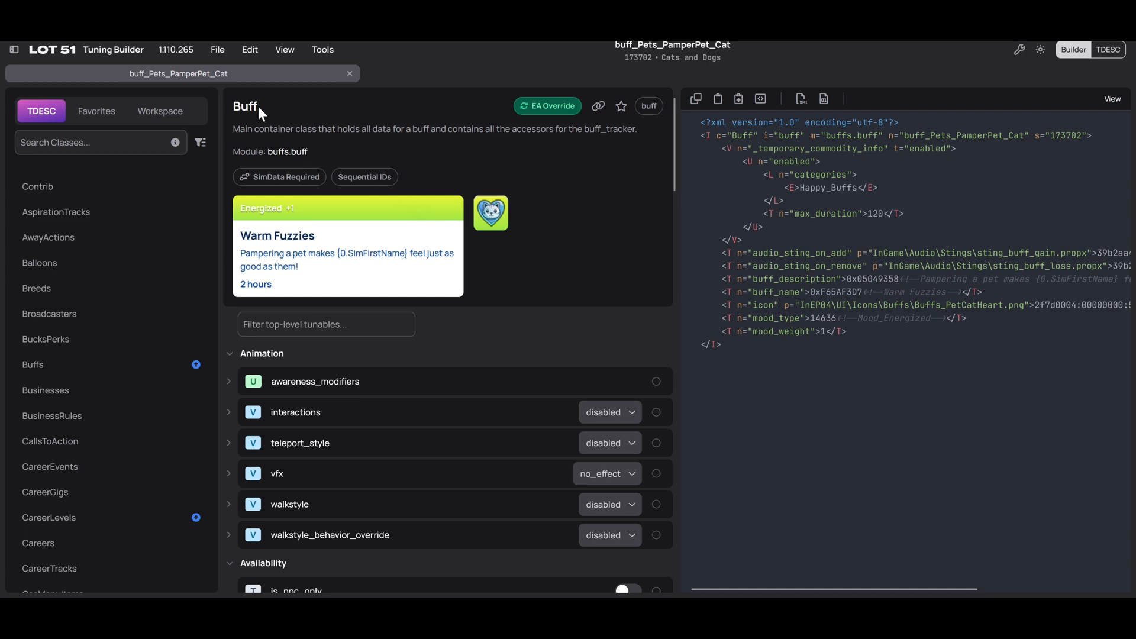
click(209, 51)
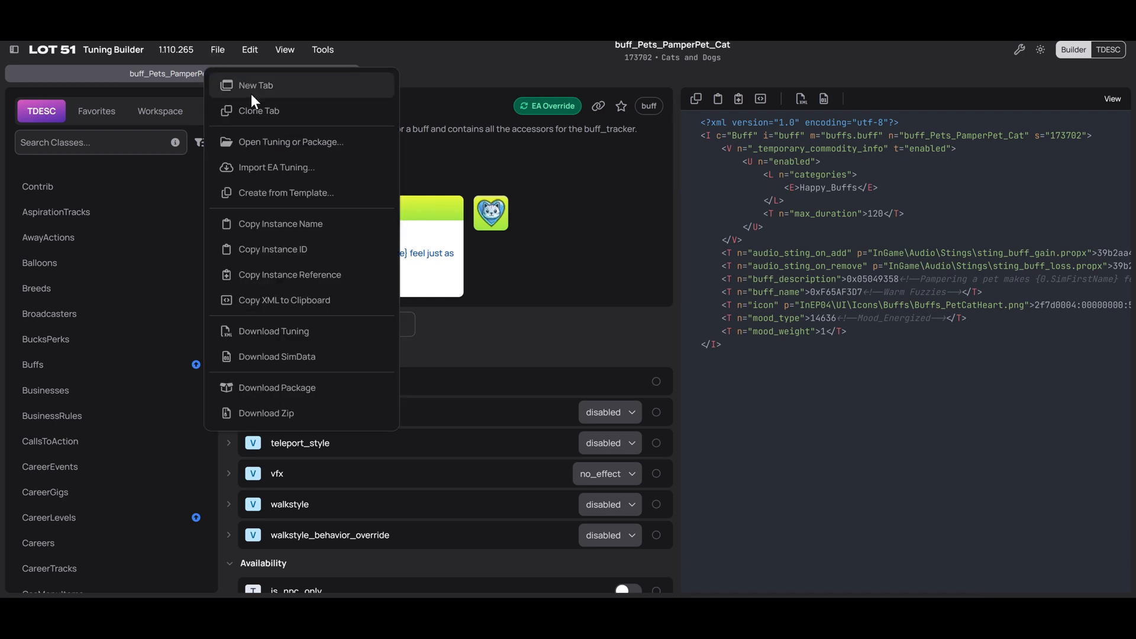
click(293, 389)
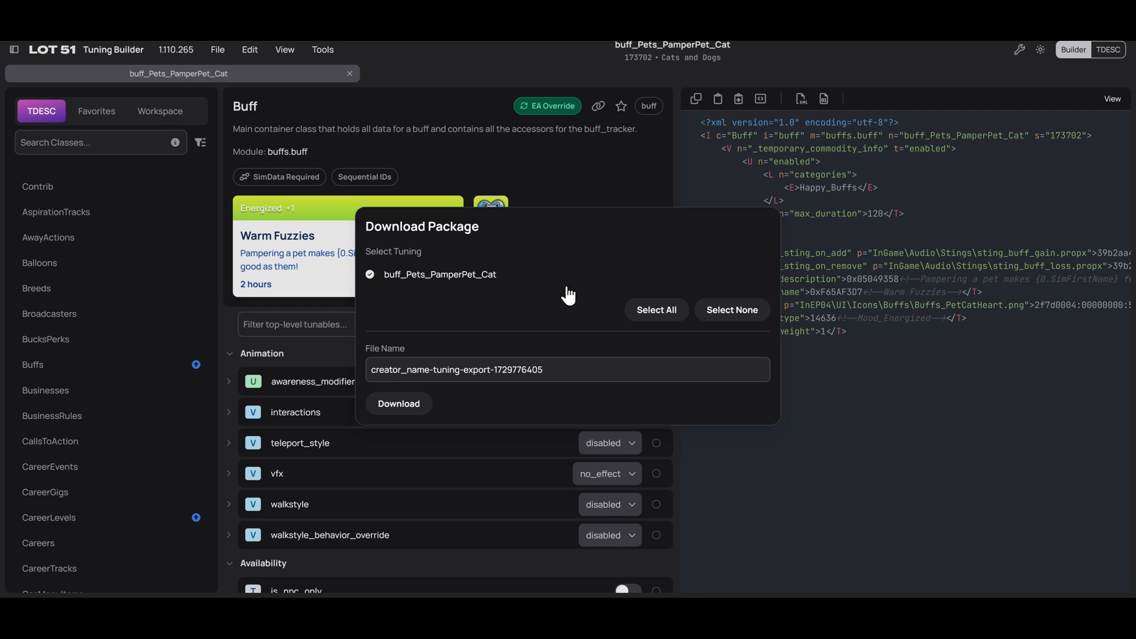
drag(568, 372, 304, 386)
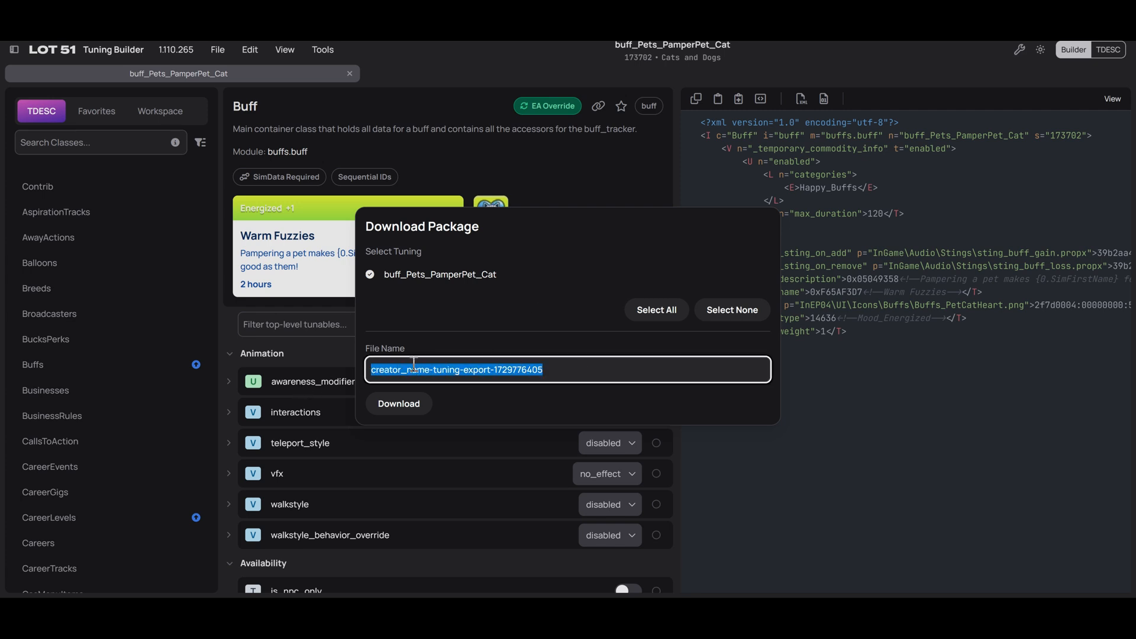